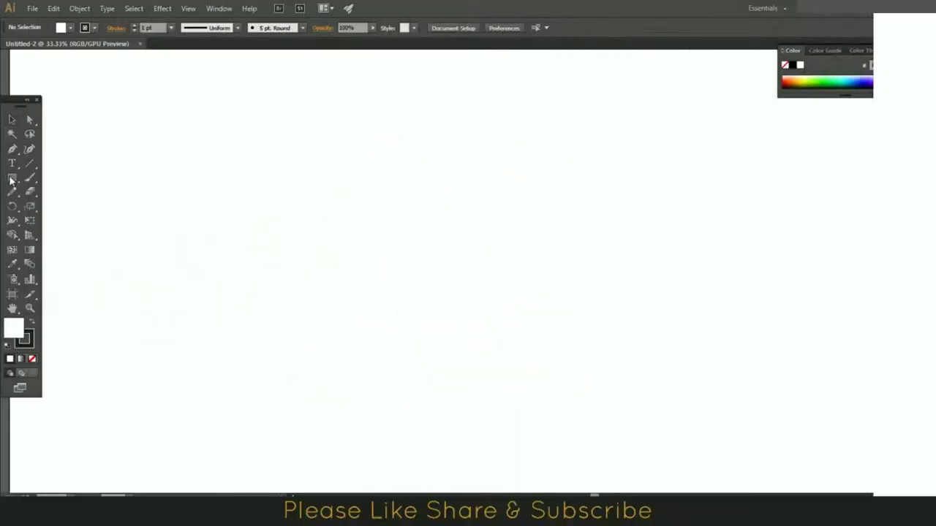
- Draw a circle about 427 mm across on the blank artboard with the Ellipse tool
left_click_drag(12, 177, 59, 207)
left_click(58, 207)
left_click_drag(274, 196, 510, 320)
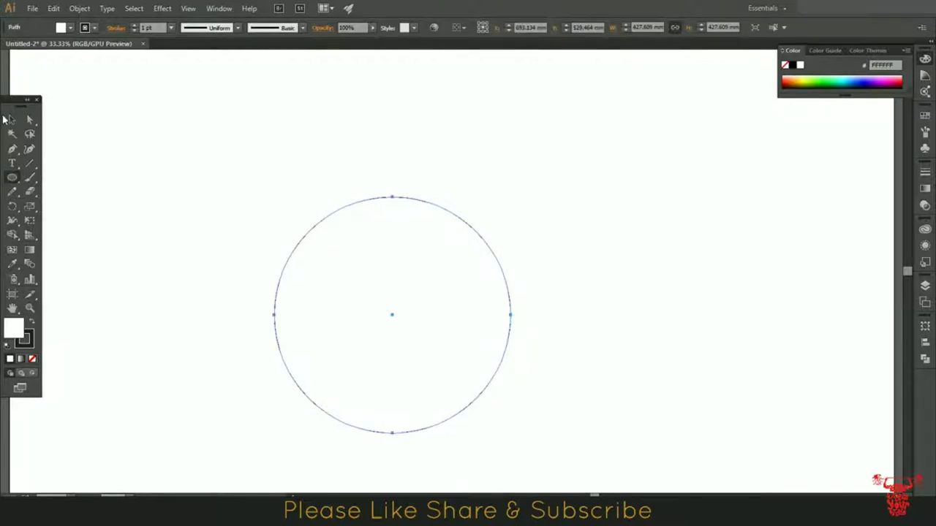
- Fill the circle red (BC3F3F) and move it up the artboard
double_click(14, 324)
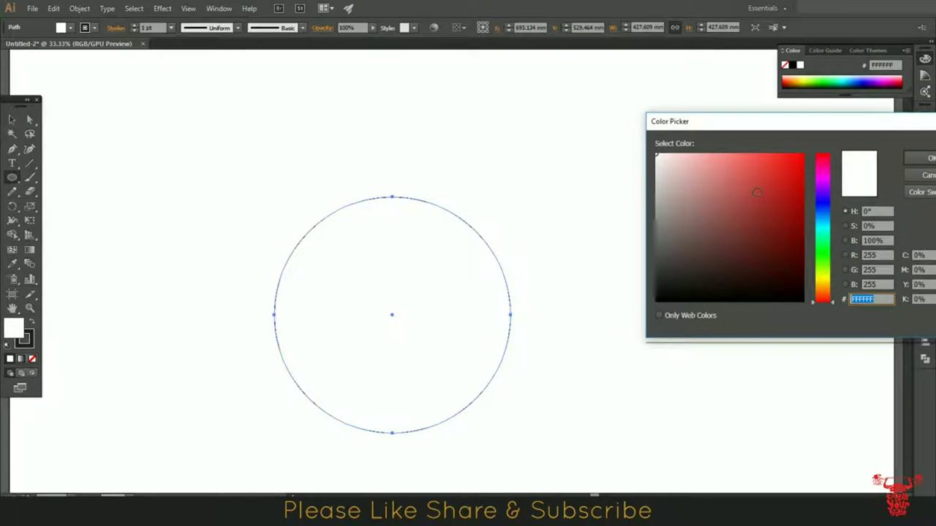
left_click(756, 192)
left_click(931, 168)
key("v")
left_click_drag(463, 344, 463, 304)
left_click(85, 150)
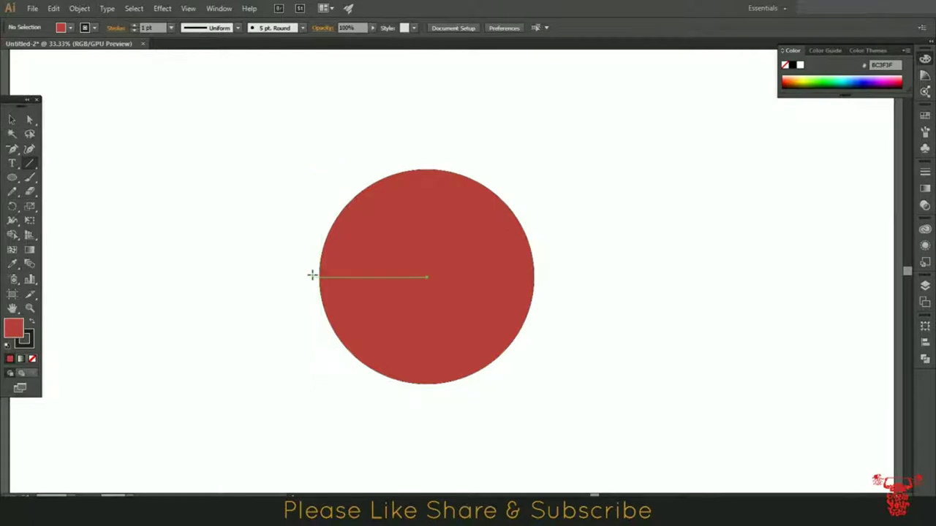
- Draw a horizontal line across the circle, give it a 3 pt stroke, and zoom to 50%
left_click_drag(311, 277, 598, 302)
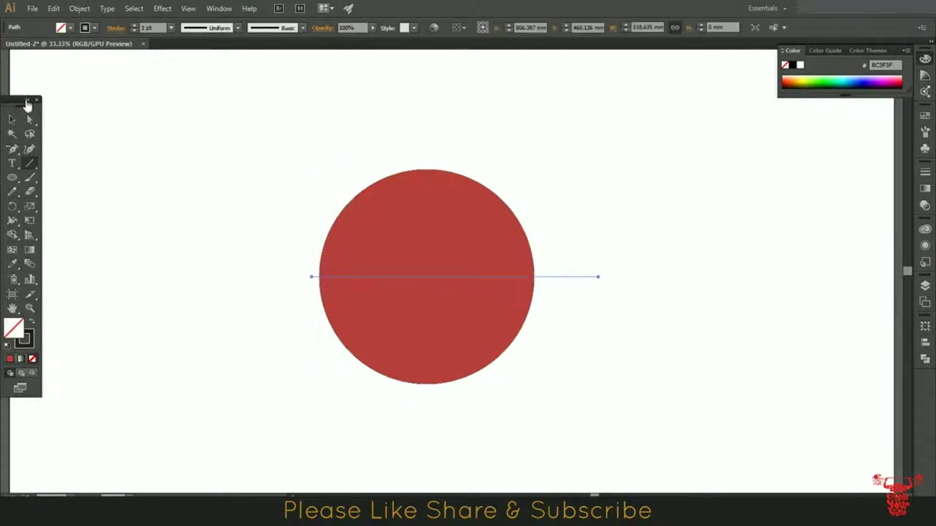
left_click(13, 122)
left_click(716, 233)
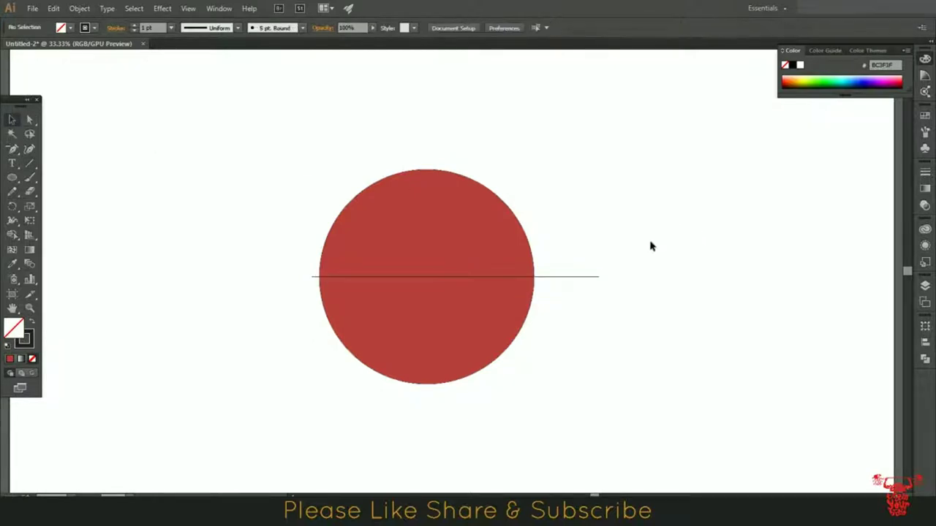
left_click(570, 278)
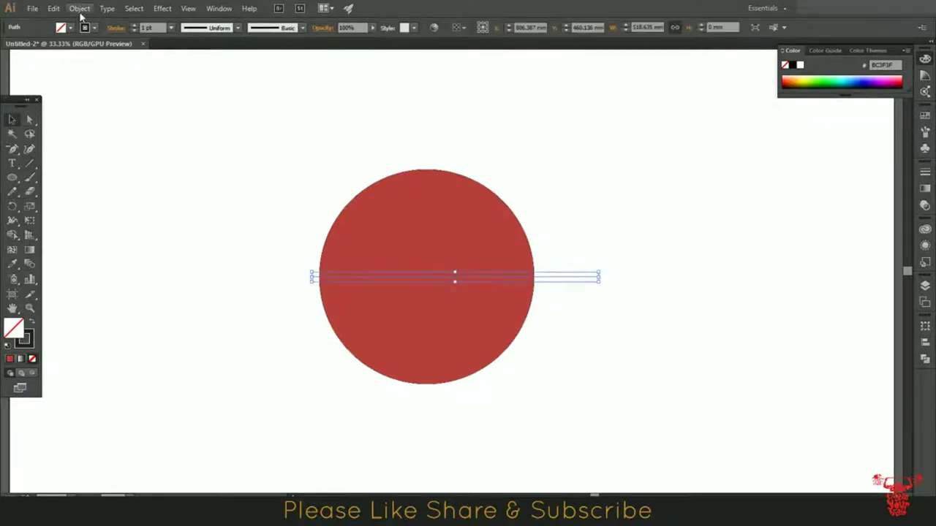
left_click(134, 27)
left_click(135, 27)
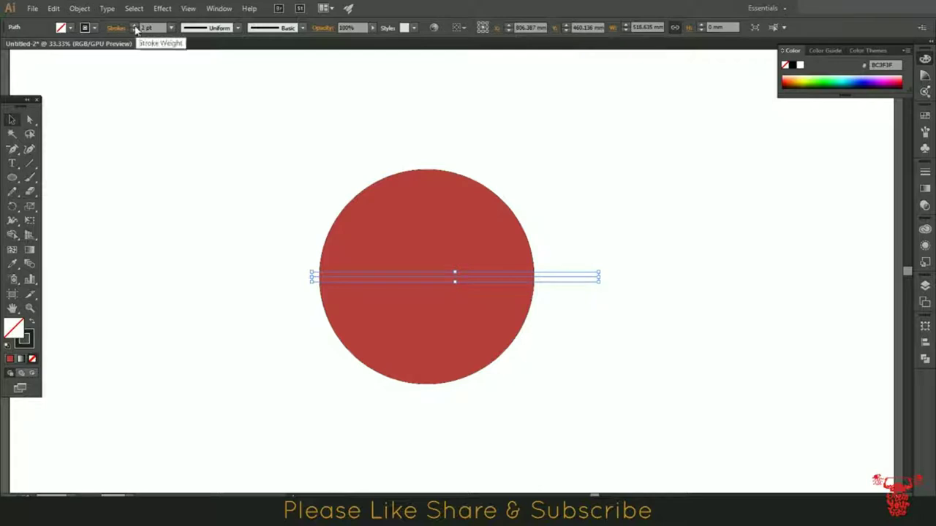
left_click(203, 153)
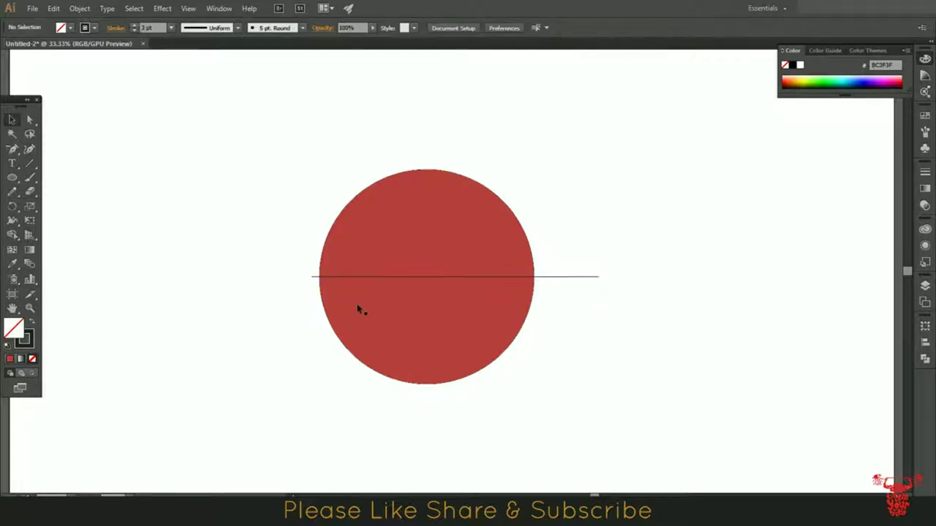
key("ctrl+plus")
- Divide the circle along the line with Divide Objects Below and delete the upper half
left_click(244, 279)
left_click(80, 8)
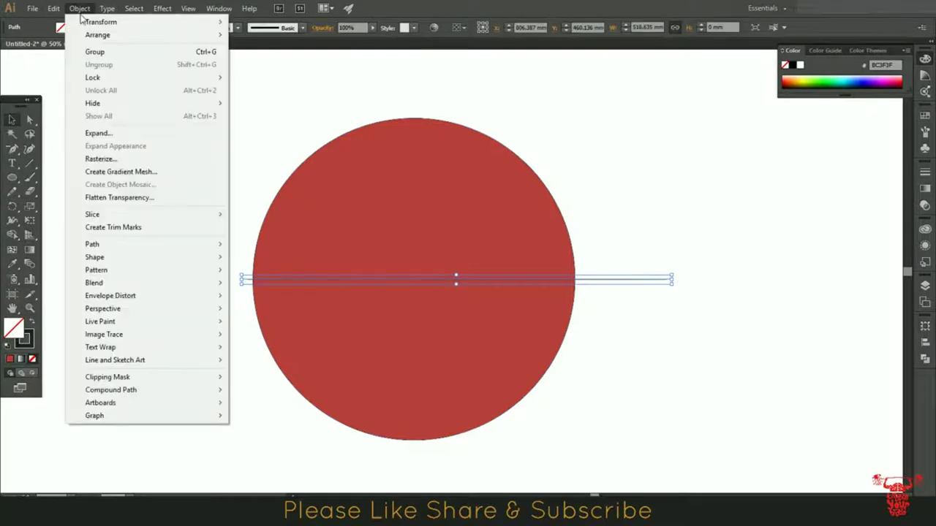
mouse_move(92, 244)
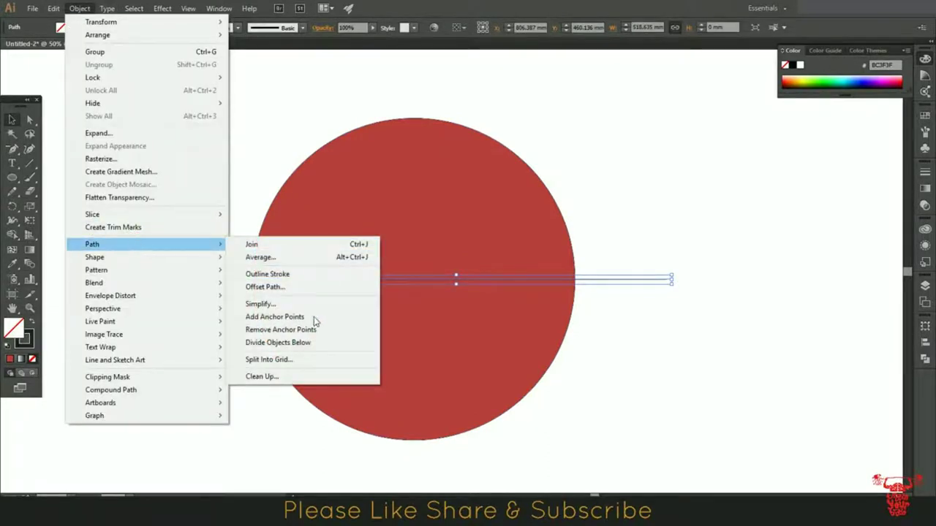
left_click(263, 343)
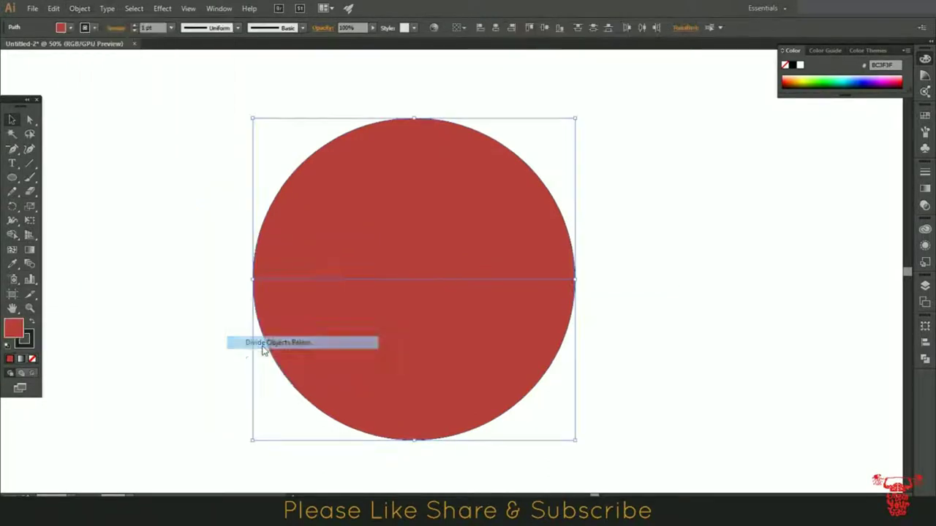
left_click(654, 234)
left_click(444, 234)
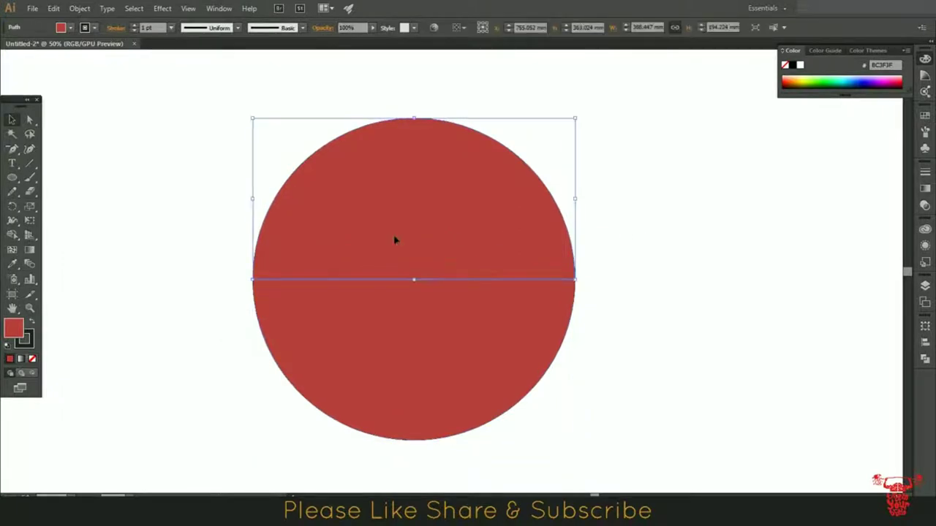
left_click_drag(440, 239, 715, 212)
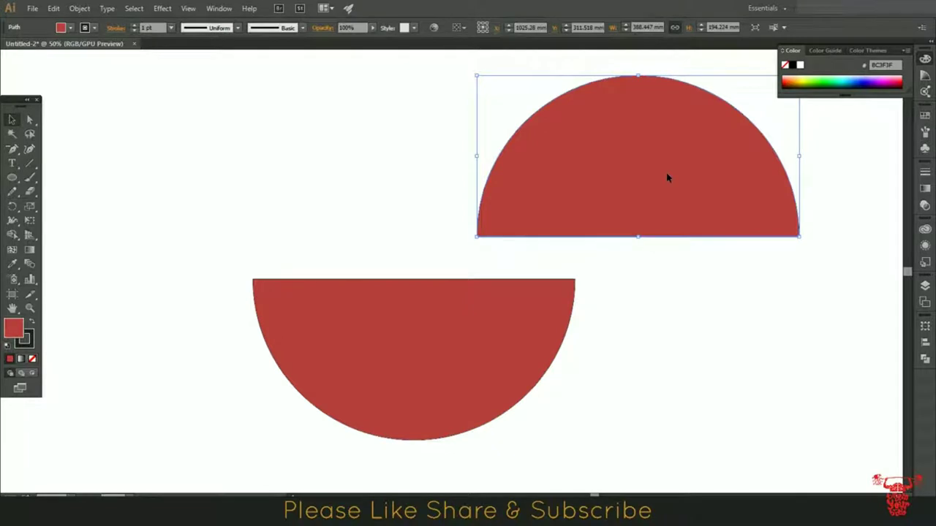
key("Delete")
- Draw a circle above the bowl, copy it to the right, and divide the overlap
key("l")
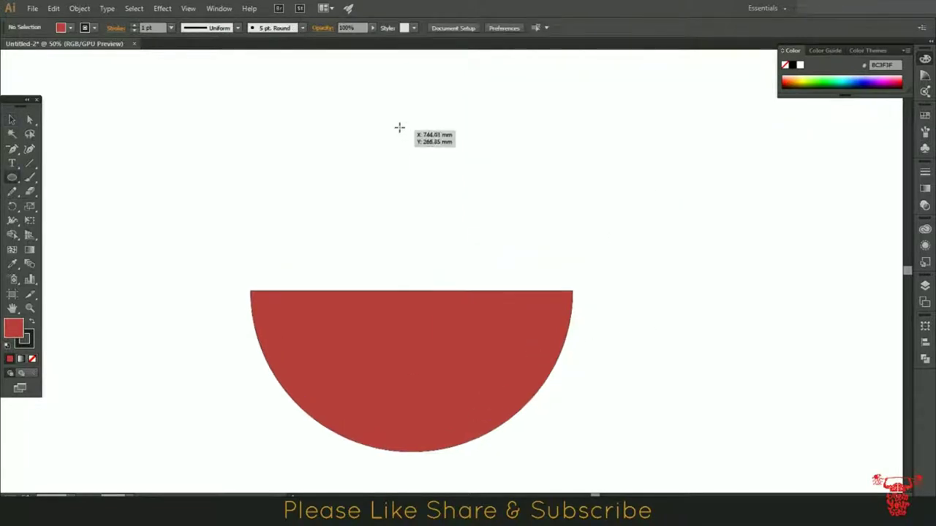
left_click_drag(399, 128, 524, 255)
key("v")
left_click_drag(470, 211, 533, 220)
left_click_drag(648, 109, 448, 199)
left_click(12, 235)
left_click(490, 182)
- Delete both crescents, keeping the lens shape, and move the lens left
key("v")
left_click(412, 188)
key("Delete")
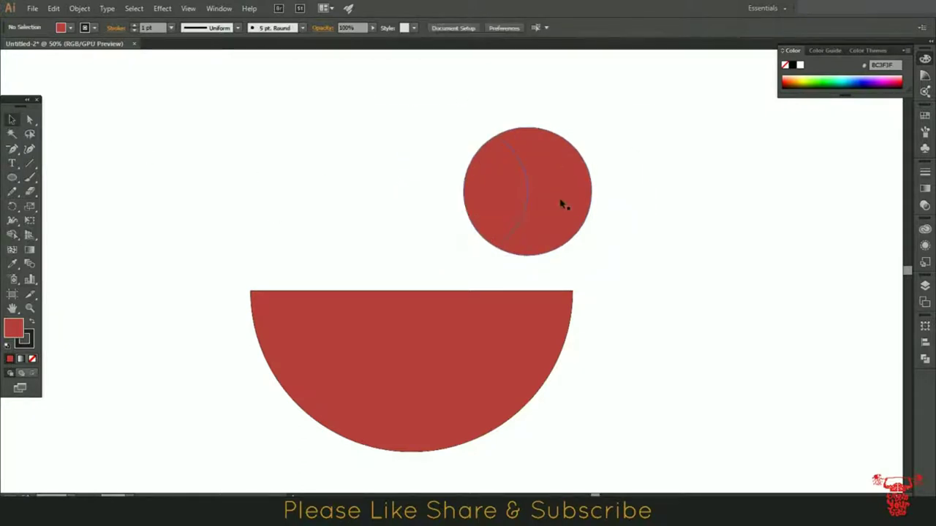
left_click(563, 204)
key("Delete")
mouse_move(487, 203)
left_mouse_down()
mouse_move(292, 204)
mouse_move(289, 217)
left_mouse_up()
- Rotate the lens about 40° counter-clockwise, set it above the bowl, and reshape it into a leaf
left_click(29, 120)
key("v")
left_click_drag(334, 150, 293, 123)
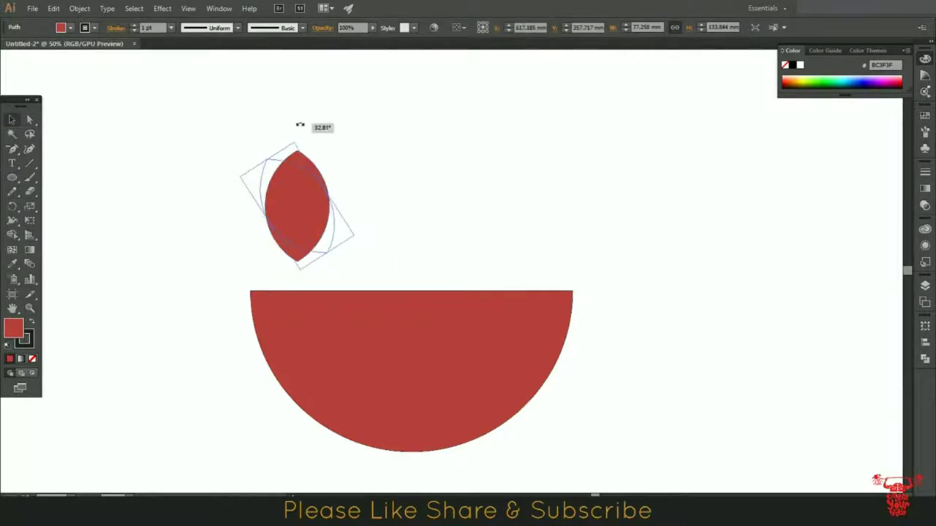
left_click_drag(301, 198, 293, 221)
left_click(29, 120)
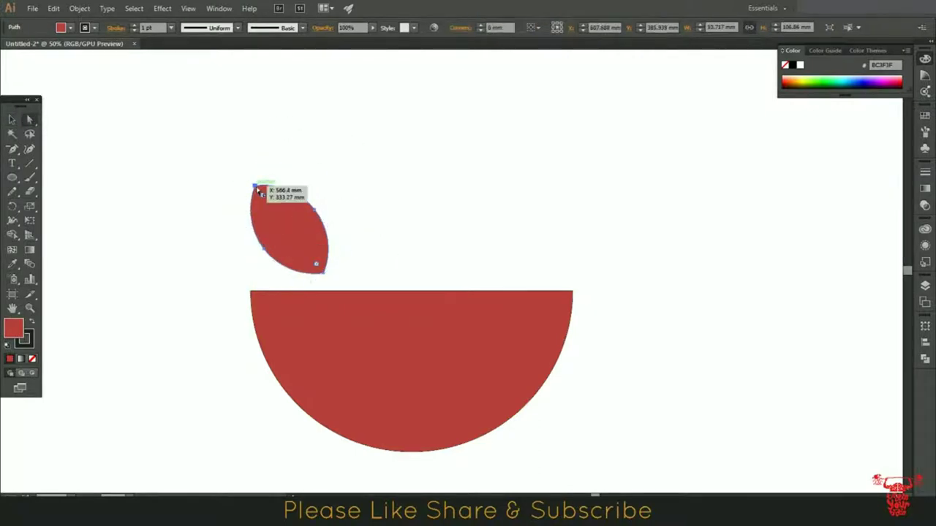
left_click_drag(255, 183, 261, 188)
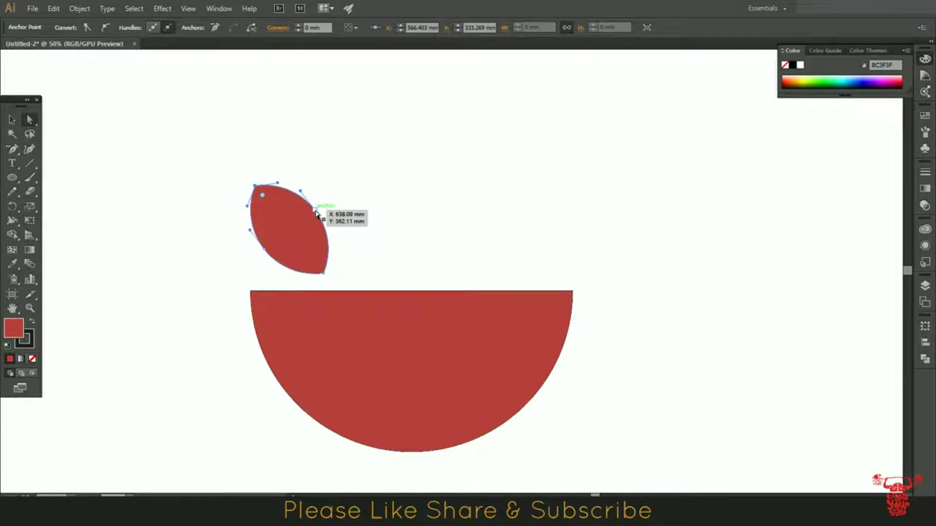
mouse_move(316, 213)
left_mouse_down()
mouse_move(315, 265)
mouse_move(340, 190)
mouse_move(355, 207)
left_mouse_up()
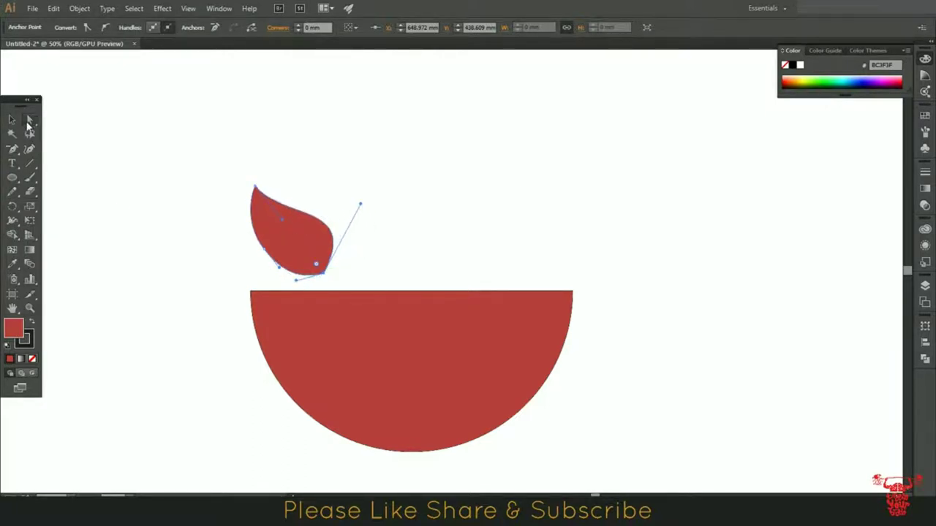
- Drag out a copy of the leaf, then undo the copy
left_click(12, 148)
left_click(12, 119)
left_click(69, 136)
left_click(260, 229)
left_click_drag(290, 252, 376, 255)
key("shift+ctrl+a")
key("ctrl+z")
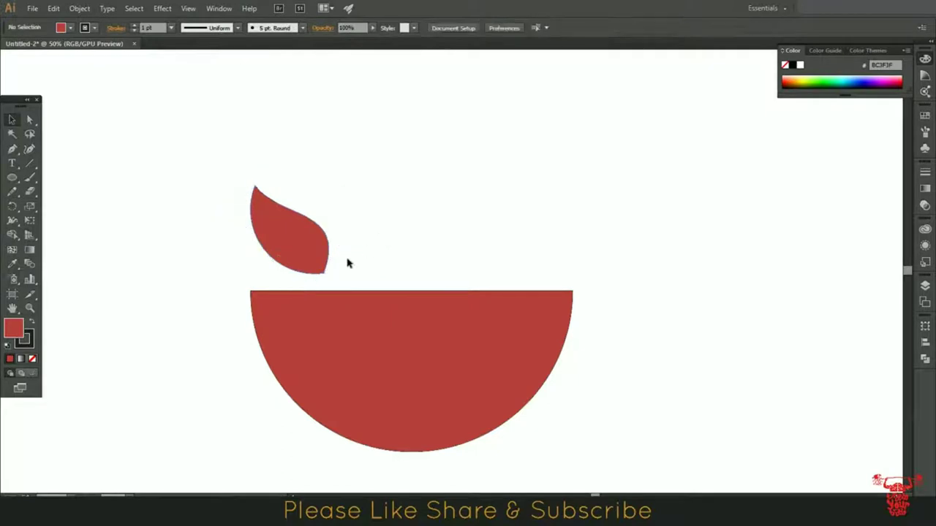
- Draw a curved vein path through the leaf with the Pen tool
left_click(335, 272)
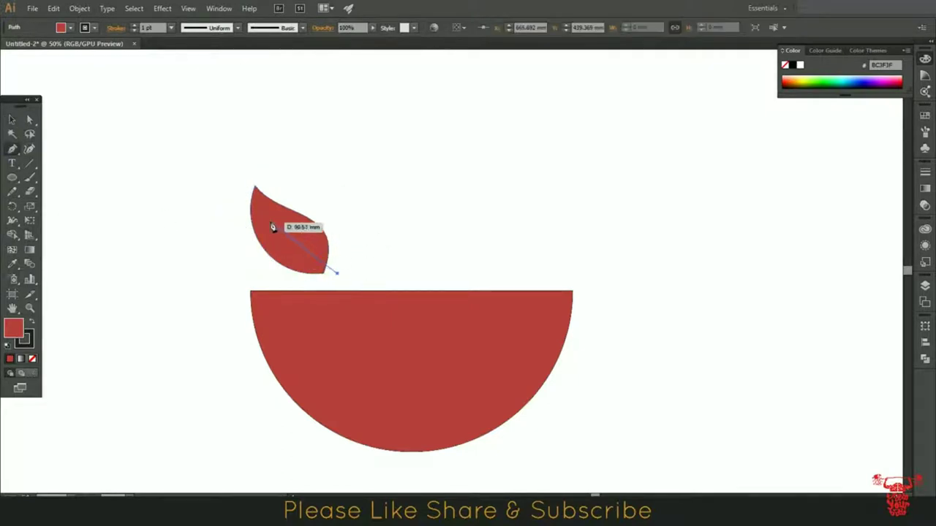
left_click_drag(266, 212, 244, 179)
left_click(267, 213, "alt")
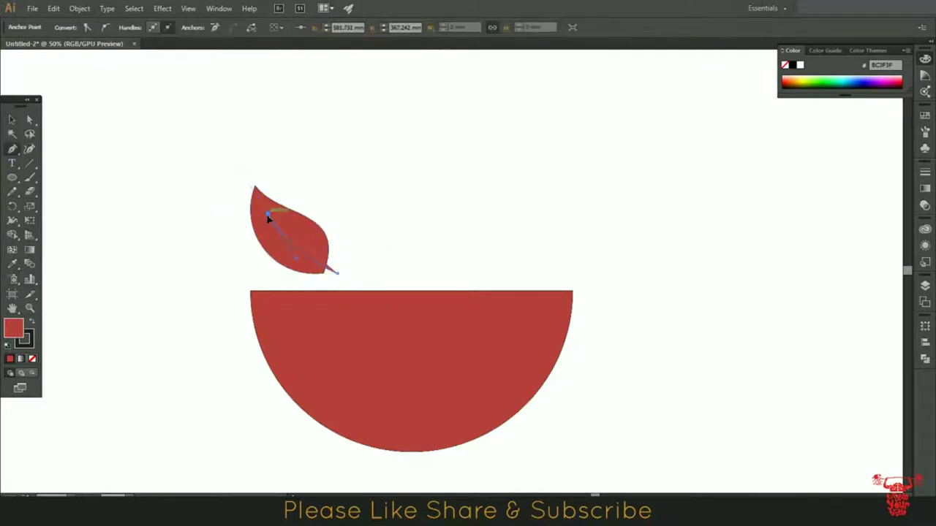
left_click(335, 273)
- Split the leaf along the vein with Shape Builder and delete the sliver to leave a gap
left_click(329, 249, "ctrl")
left_click(292, 234, "ctrl+shift")
left_click(13, 236)
key("v")
left_click(332, 175)
left_click_drag(332, 269, 493, 205)
key("Delete")
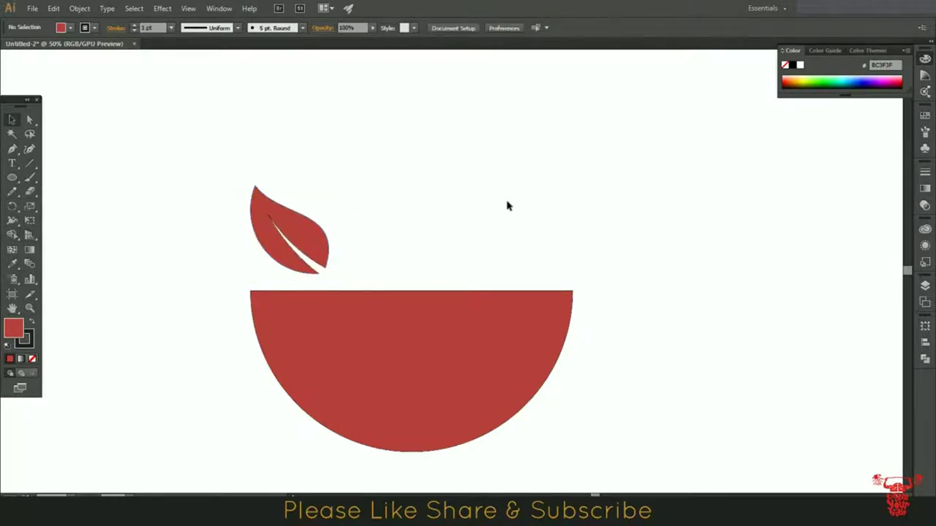
- Duplicate the leaf to the right, reflect the copy vertically, and move it toward the bowl's centre
left_click_drag(307, 239, 385, 239)
right_click(357, 227)
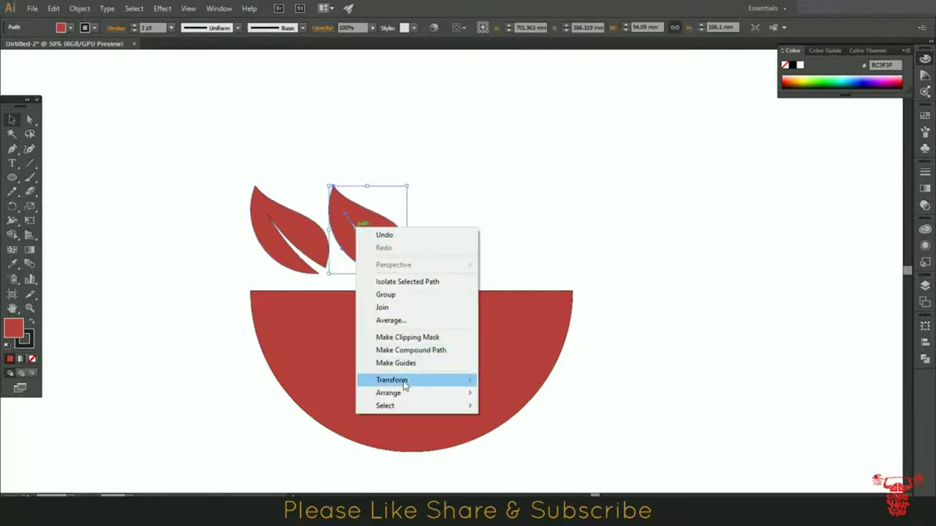
left_click(508, 423)
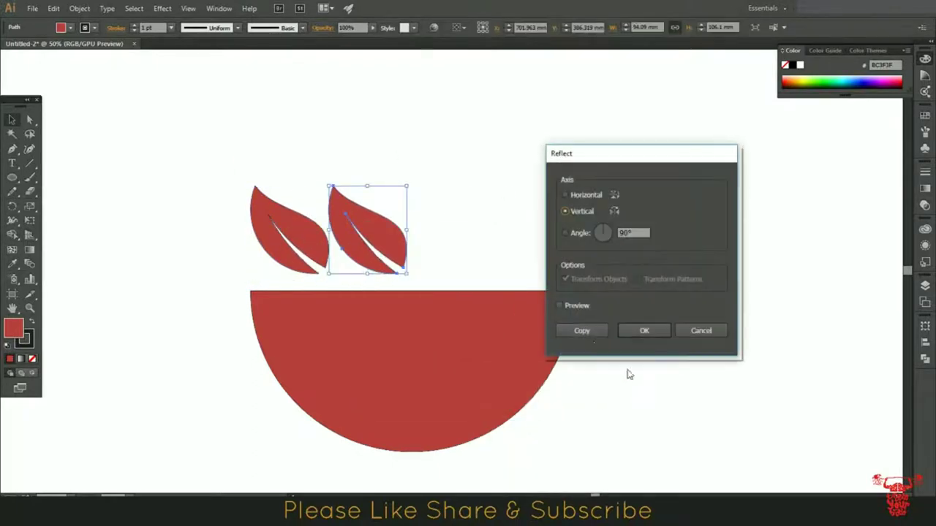
left_click(559, 305)
left_click(637, 331)
left_click(461, 232)
left_click_drag(376, 238, 399, 243)
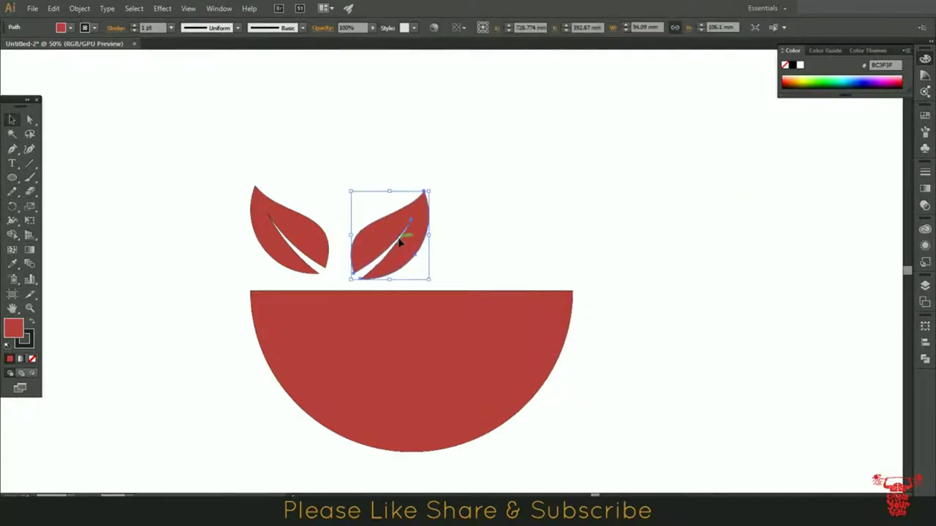
- Duplicate the right leaf upward, rotate it upright, and reshape its bottom points
left_click(219, 187)
left_click_drag(403, 256, 380, 184)
mouse_move(408, 121)
left_mouse_down()
mouse_move(406, 161)
mouse_move(428, 176)
mouse_move(380, 176)
left_mouse_up()
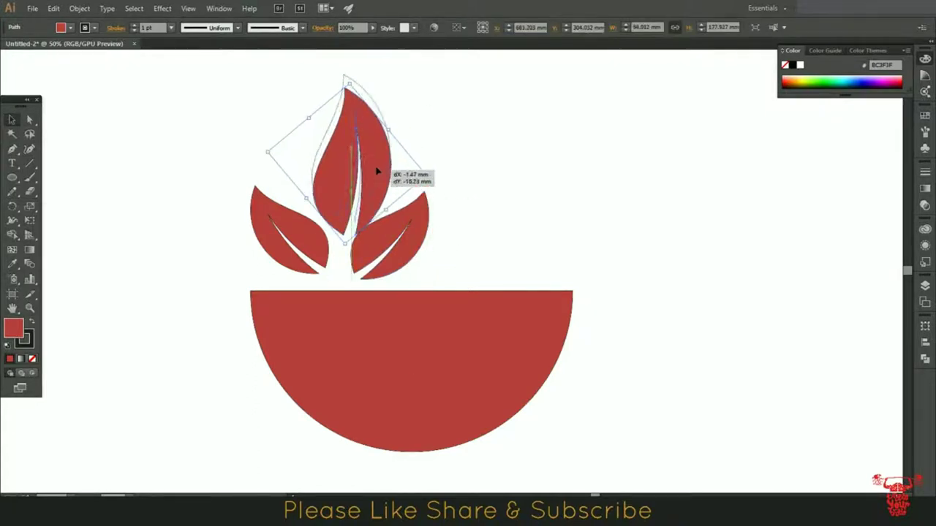
left_click(29, 119)
left_click_drag(349, 207, 336, 217)
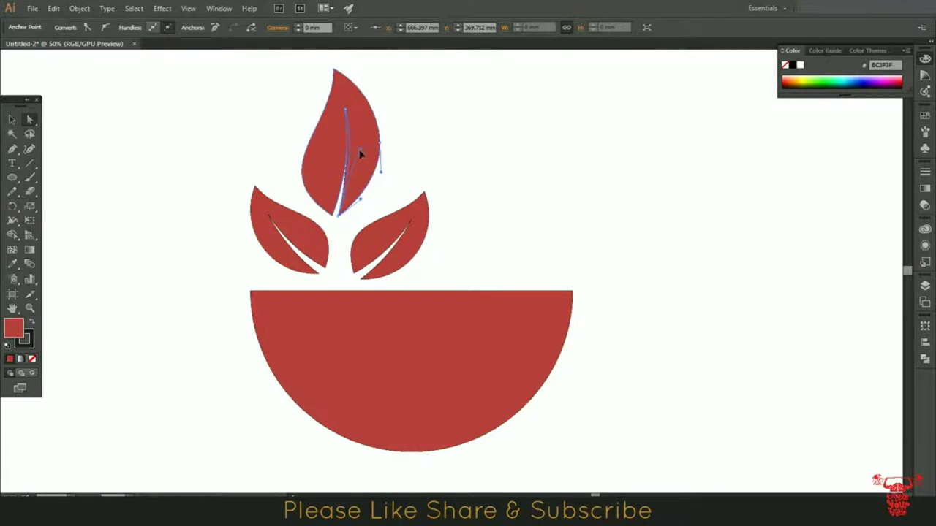
- Nudge the right leaf closer, then shrink all three leaves and move them lower toward the bowl
left_click(11, 119)
left_click_drag(364, 167, 369, 176)
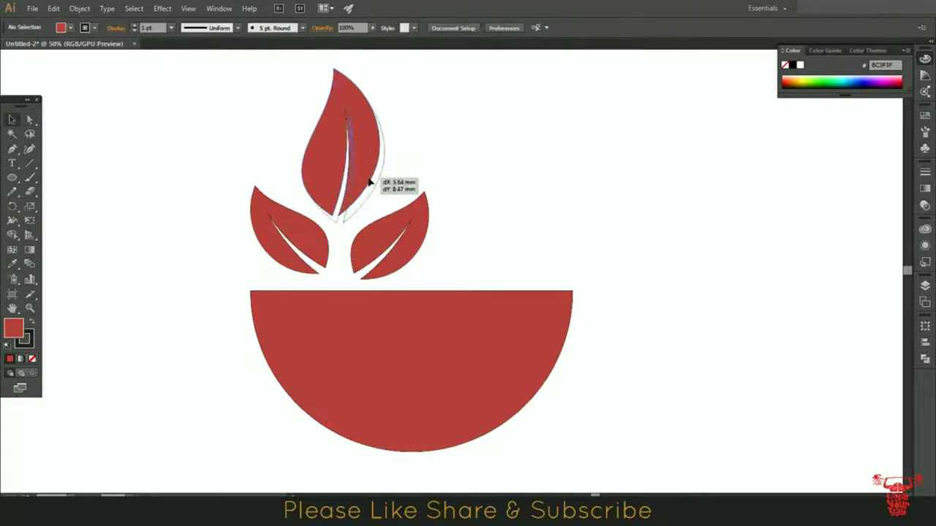
left_click_drag(414, 234, 405, 244)
left_click(559, 222)
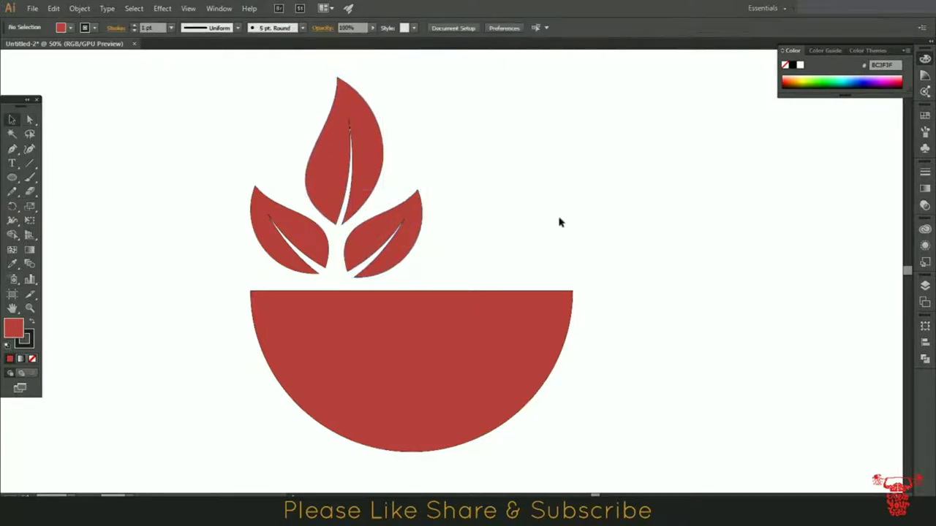
left_click_drag(472, 101, 292, 229)
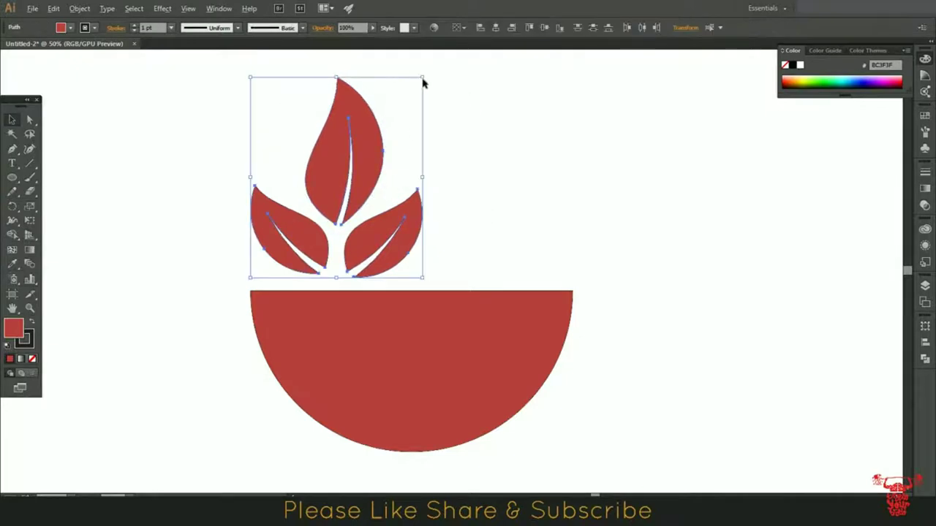
left_click_drag(422, 76, 412, 109)
left_click_drag(354, 157, 335, 190)
key("ctrl+shift+a")
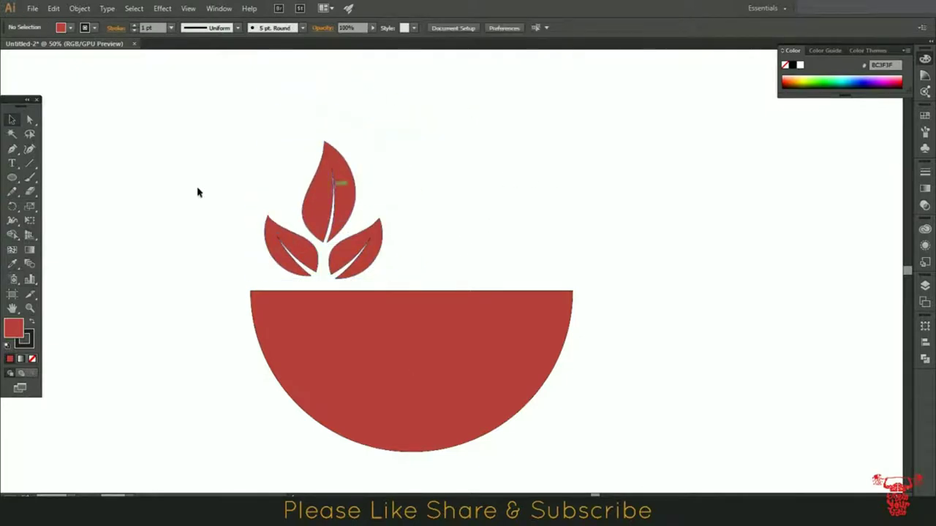
left_click_drag(399, 239, 388, 244)
- Fill the leaves with a deep green and apply the same green to the bowl
double_click(13, 329)
left_click(822, 251)
left_click_drag(790, 188, 787, 218)
left_click(927, 158)
left_click(367, 345)
key("i")
left_click(340, 194)
left_click(14, 121)
- Draw a small circle right of the leaves and fill it brown (AA7C3F) as the pestle head
left_click(11, 177)
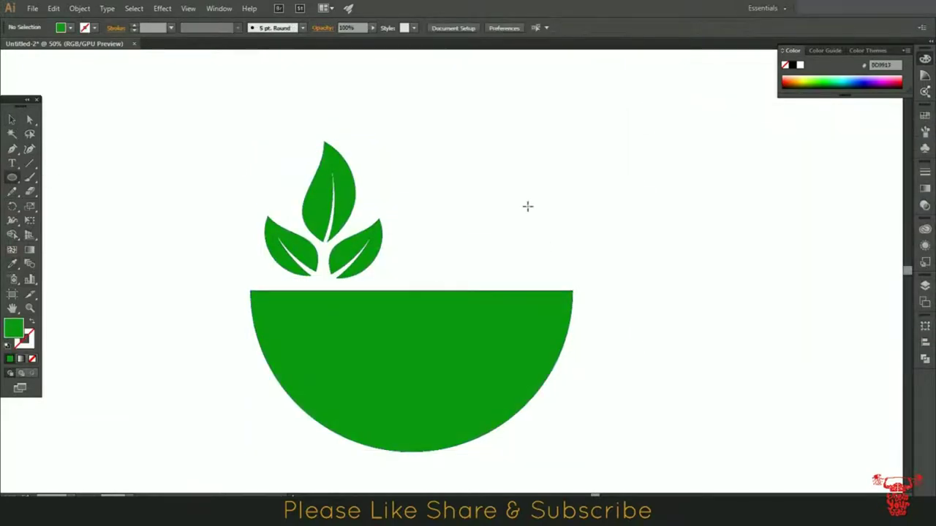
mouse_move(528, 191)
left_mouse_down()
mouse_move(579, 243)
mouse_move(572, 241)
left_mouse_up()
left_click(13, 120)
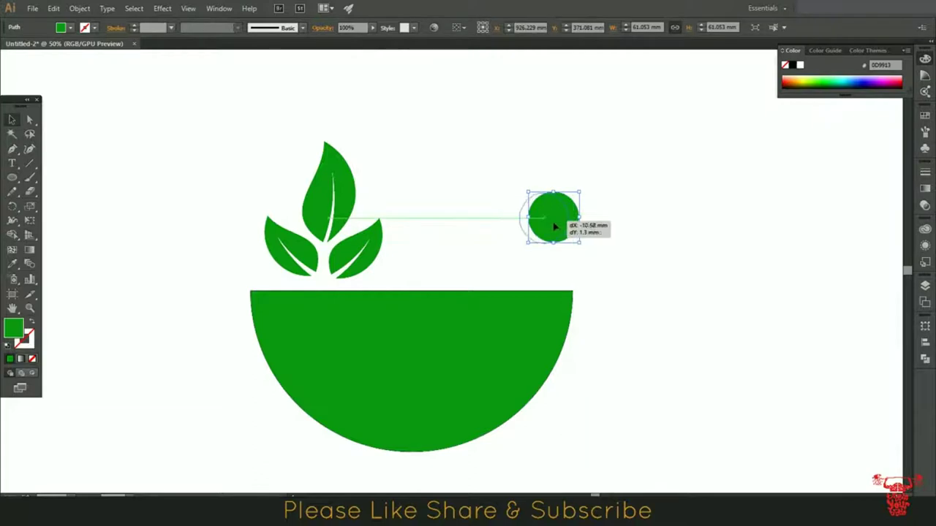
left_click_drag(522, 193, 512, 184)
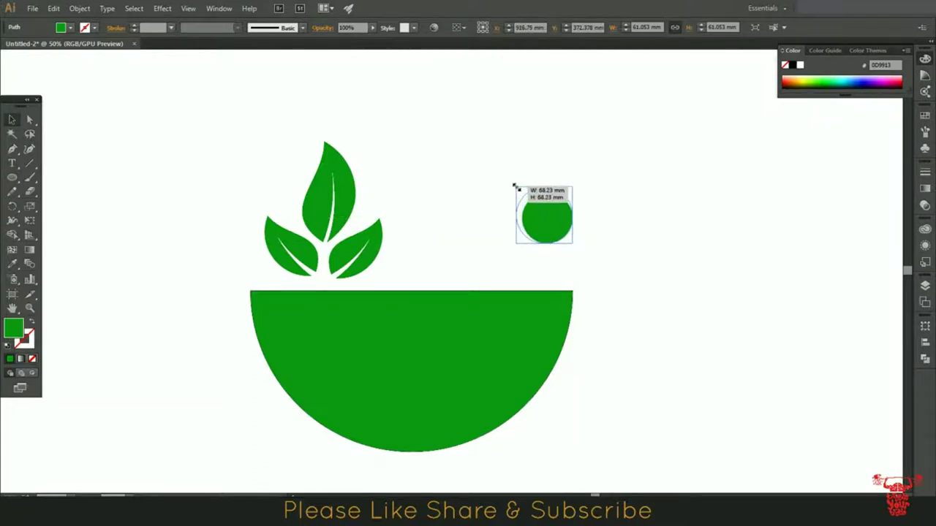
double_click(13, 329)
mouse_move(823, 253)
left_mouse_down()
mouse_move(828, 298)
mouse_move(829, 282)
left_mouse_up()
mouse_move(717, 179)
left_mouse_down()
mouse_move(743, 210)
mouse_move(748, 200)
left_mouse_up()
left_click(817, 291)
left_click(923, 158)
- Pen-draw the pestle handle from the brown head down to the bowl rim
left_click(731, 224)
left_click(567, 229)
left_click(12, 148)
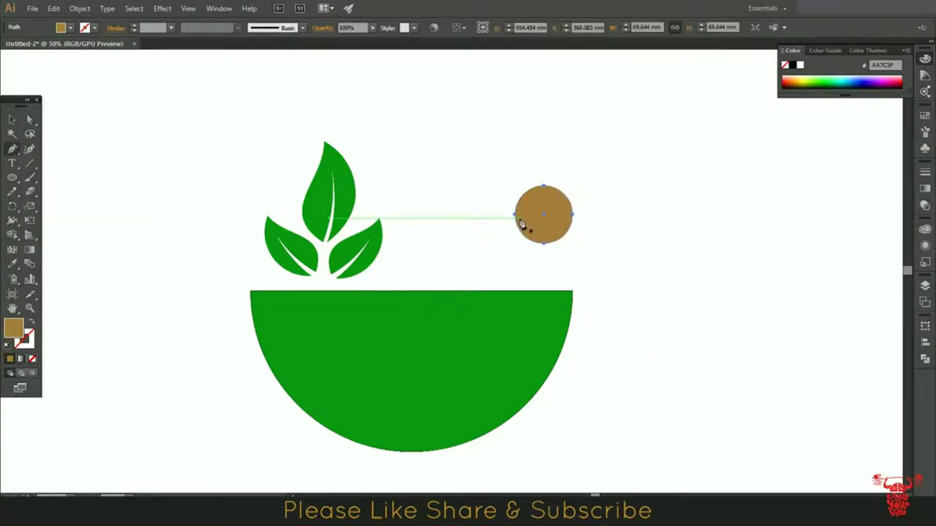
left_click(544, 242)
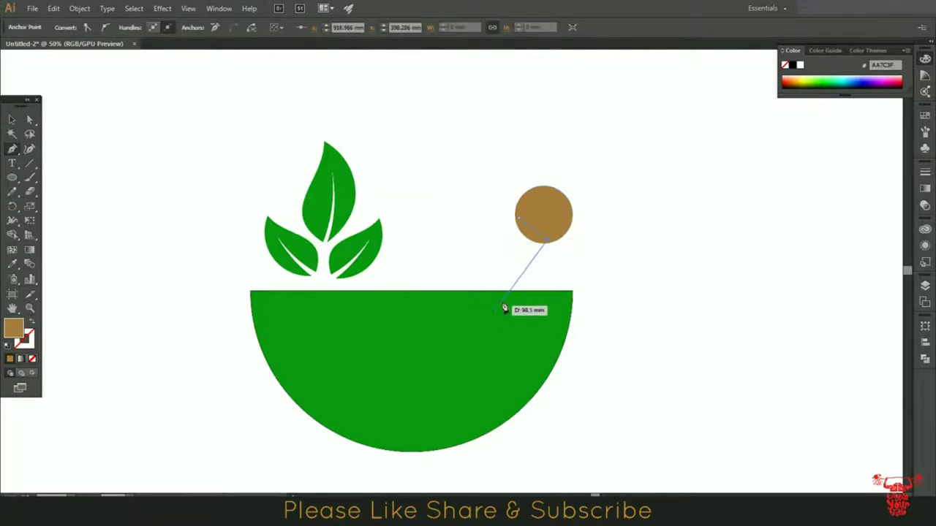
left_click(523, 291)
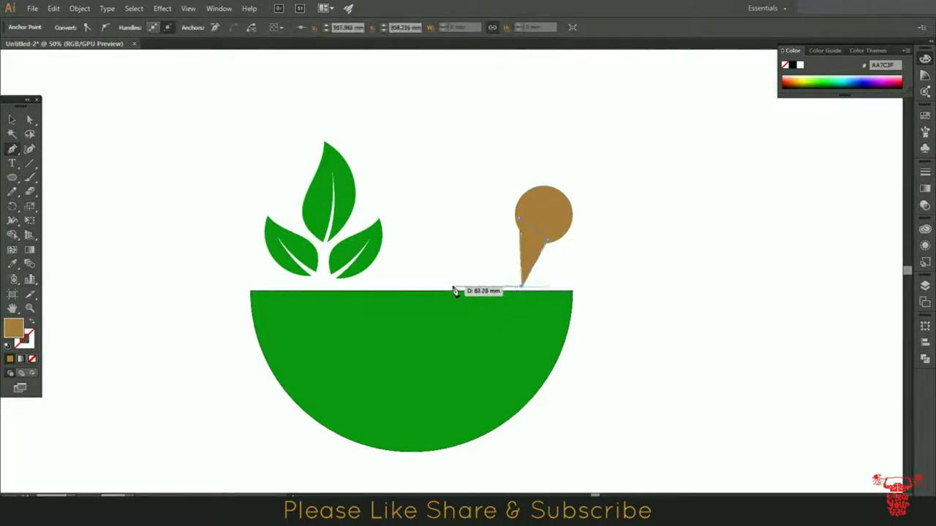
left_click(449, 291)
left_click(518, 218)
- Select both pestle parts and apply the shape-combining options
key("v")
left_click(680, 227)
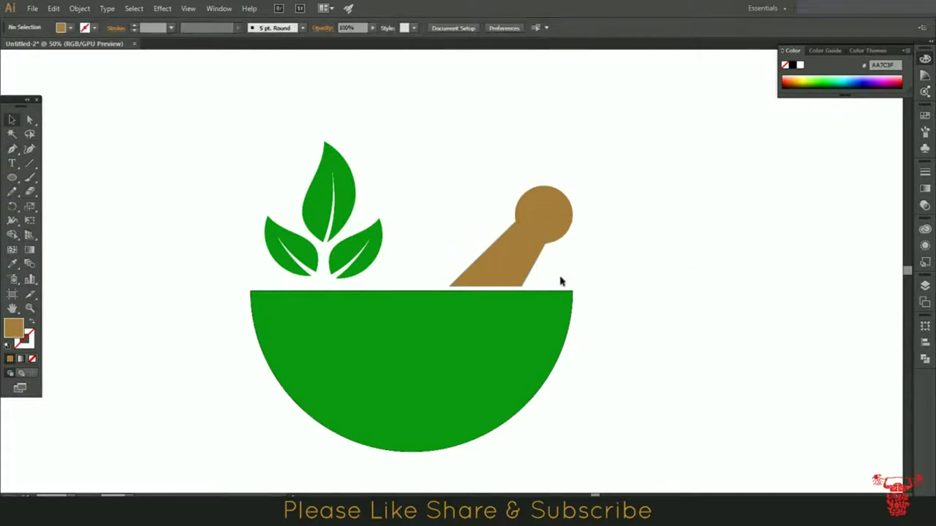
left_click_drag(620, 186, 541, 249)
left_click(707, 232)
left_click(564, 217)
left_click(680, 218)
left_click_drag(633, 169, 476, 249)
left_click(925, 358)
left_click(673, 285)
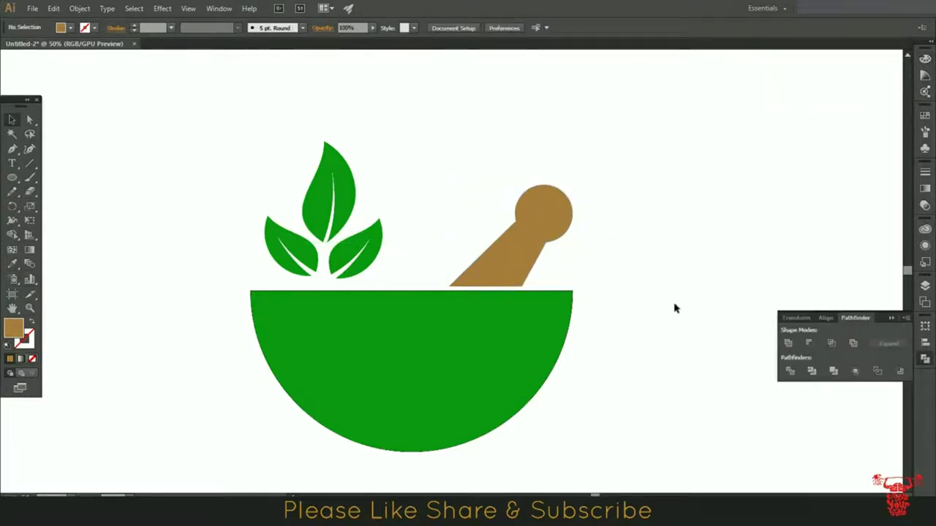
- Enlarge the three leaves slightly and move them higher above the bowl
left_click_drag(229, 157, 359, 232)
left_click_drag(385, 142, 394, 128)
left_click_drag(356, 260, 391, 234)
key("l")
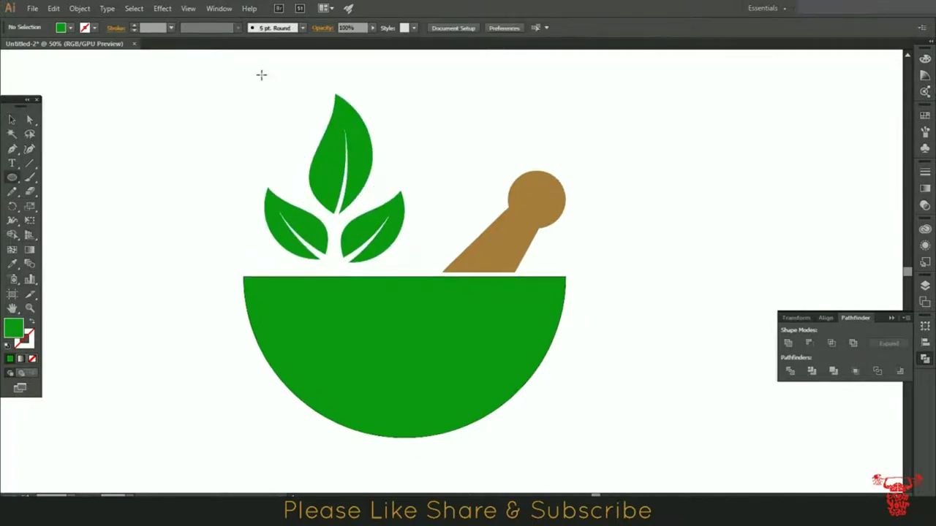
left_click(12, 121)
- Copy the bowl, fill it light grey-green, and offset it slightly up-right over the green bowl
left_click_drag(344, 378, 679, 412)
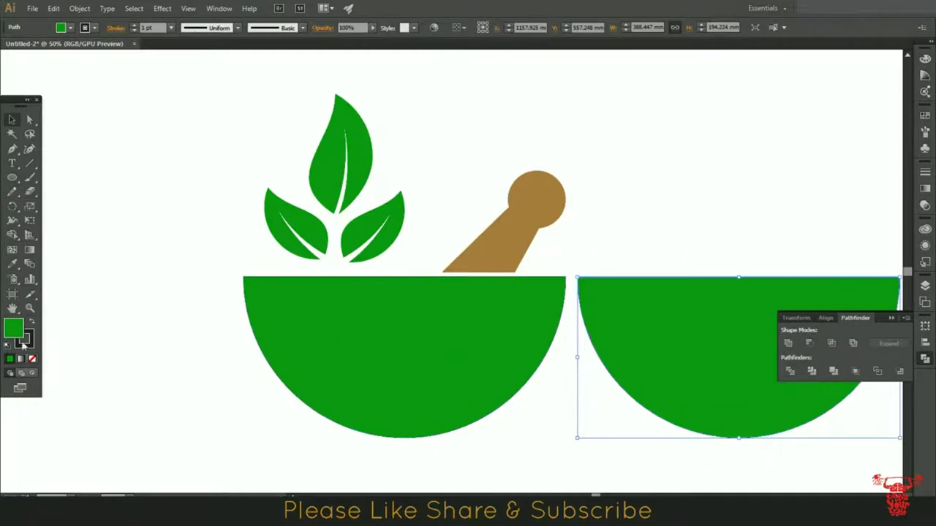
double_click(13, 329)
left_click(679, 209)
key("Return")
left_click_drag(702, 320, 372, 286)
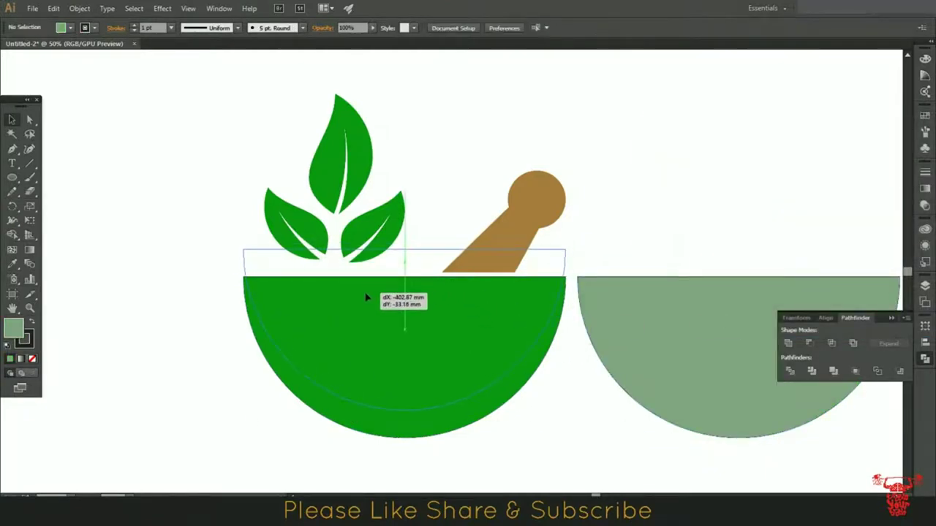
left_click_drag(372, 286, 367, 297)
left_click_drag(423, 366, 430, 357)
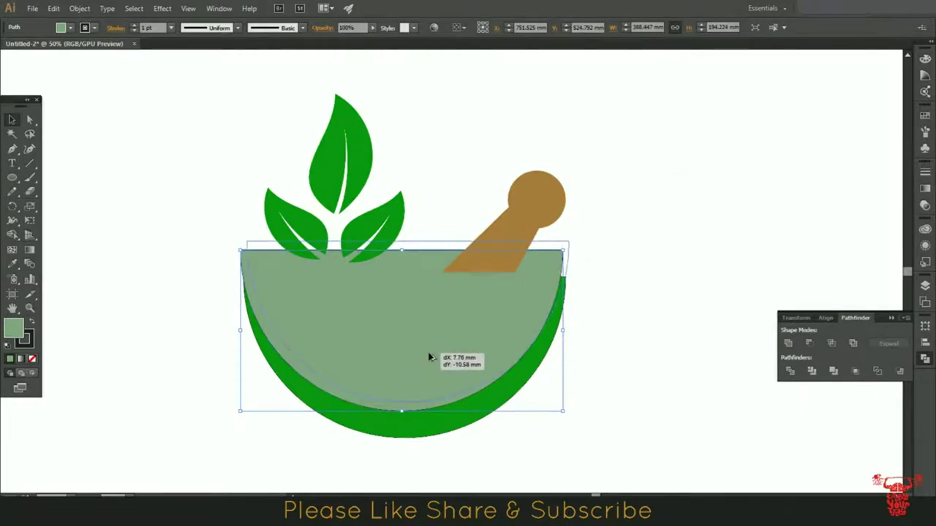
left_click_drag(430, 357, 431, 356)
- Set a spare grey bowl aside and delete the overlapping grey bowl, leaving a crescent
left_click(311, 382, "shift")
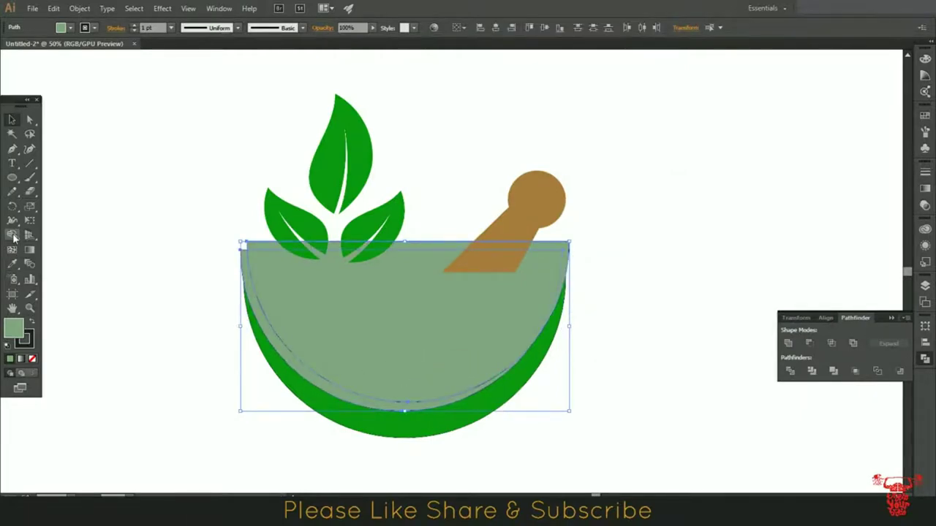
key("v")
left_click_drag(489, 271, 739, 183)
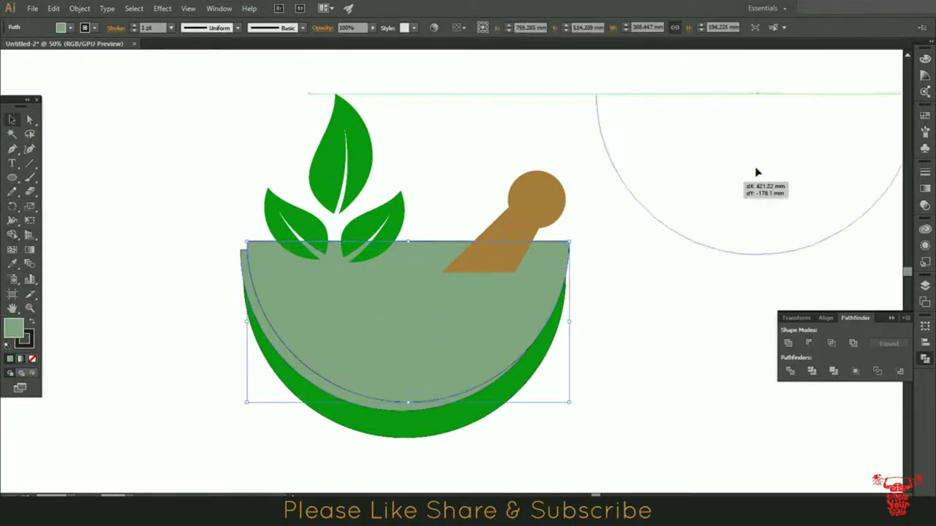
left_click_drag(457, 332, 476, 198)
key("Delete")
- Move the crescent into the bowl's inner edge and make it white with no stroke
left_click(376, 369)
left_click_drag(375, 346, 366, 369)
left_click(200, 234)
left_click(292, 370)
key("i")
left_click(474, 189)
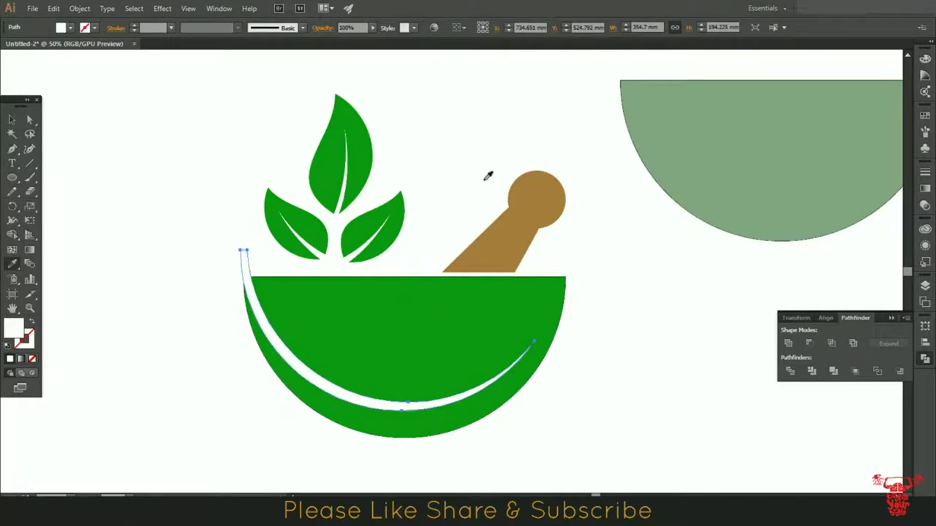
- Draw a curved leaf path from the bowl's right rim down to the white crescent
key("p")
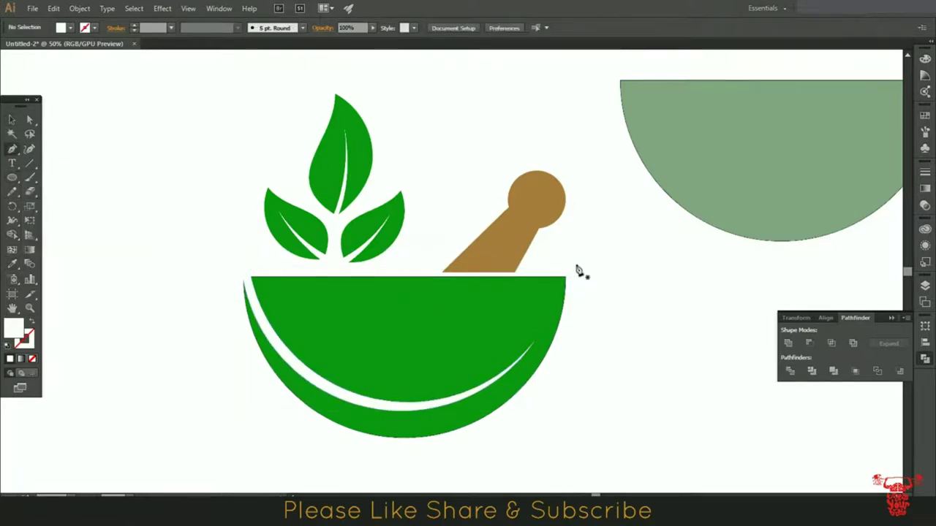
left_click(576, 264)
mouse_move(488, 316)
left_mouse_down()
mouse_move(471, 351)
mouse_move(451, 366)
left_mouse_up()
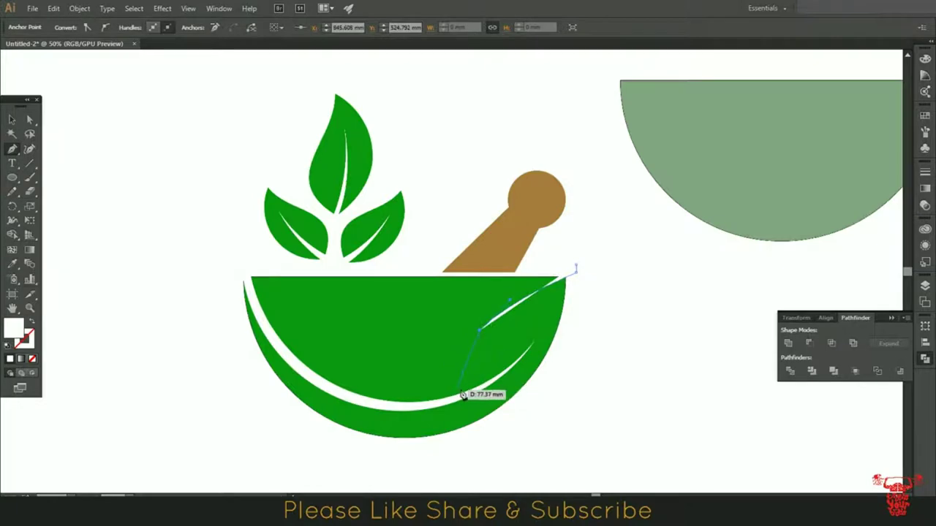
left_click_drag(448, 398, 453, 435)
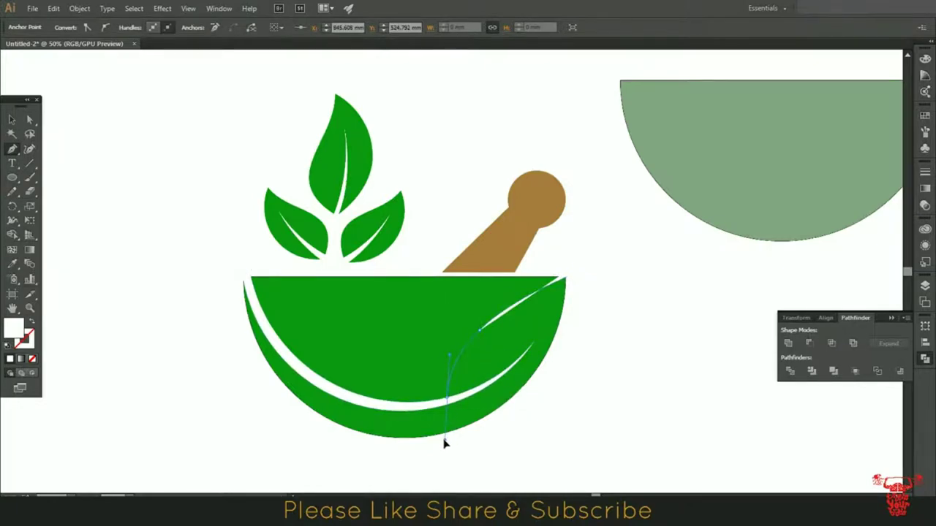
mouse_move(447, 399)
left_mouse_down()
mouse_move(476, 399)
mouse_move(438, 412)
left_mouse_up()
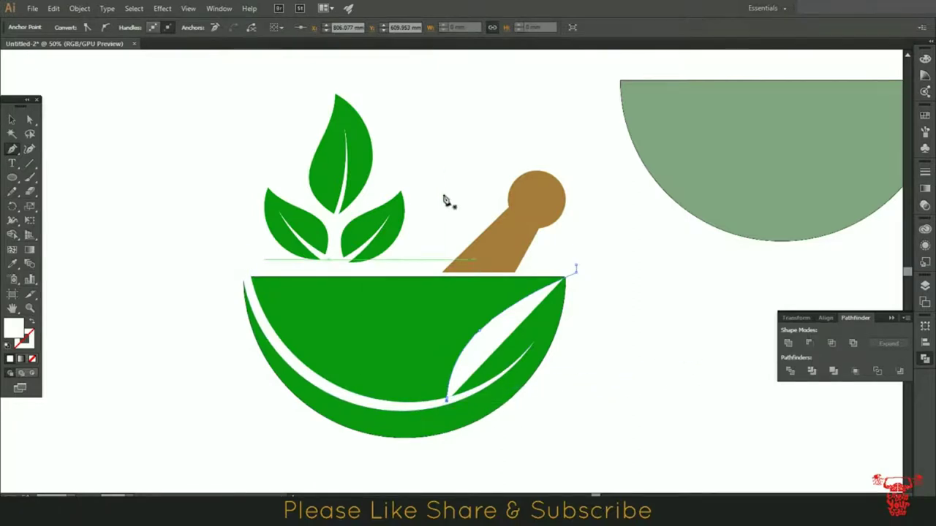
- Swap the leaf path to a white outline and thicken its stroke
left_click(12, 119)
left_click(29, 325)
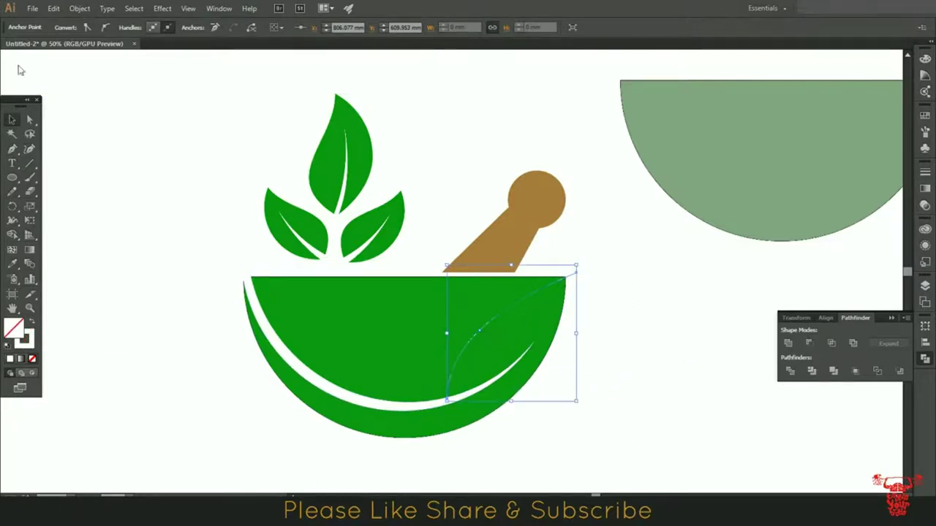
left_click(580, 271)
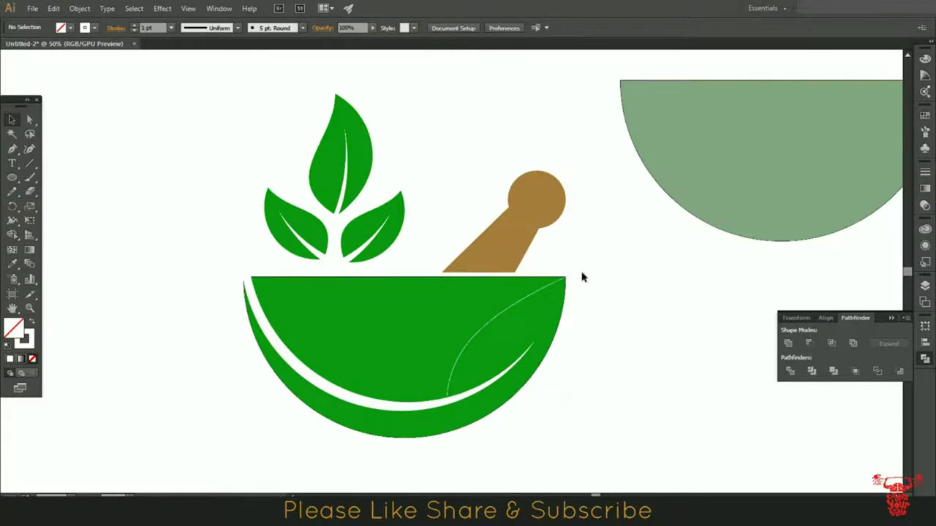
left_click(515, 299)
left_click(136, 27)
left_click(136, 27)
- Remove the leaf's middle anchor to smooth it and bend the curve upward
left_click(30, 119)
left_click(575, 270)
key("minus")
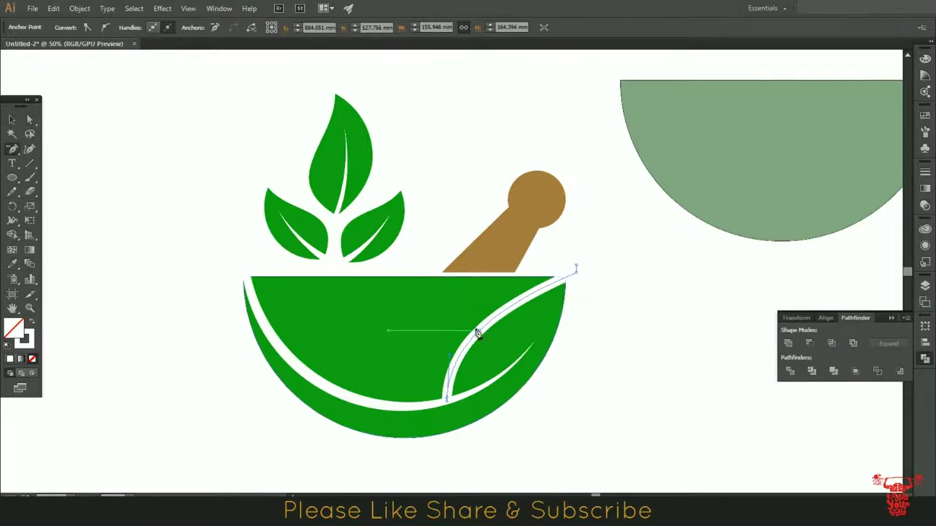
left_click(480, 331)
left_click(563, 311)
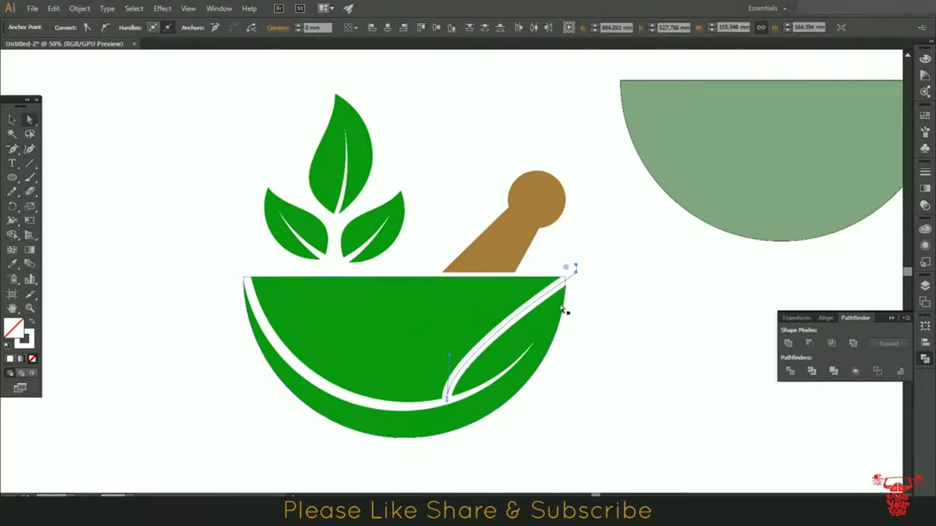
left_click_drag(428, 308, 435, 293)
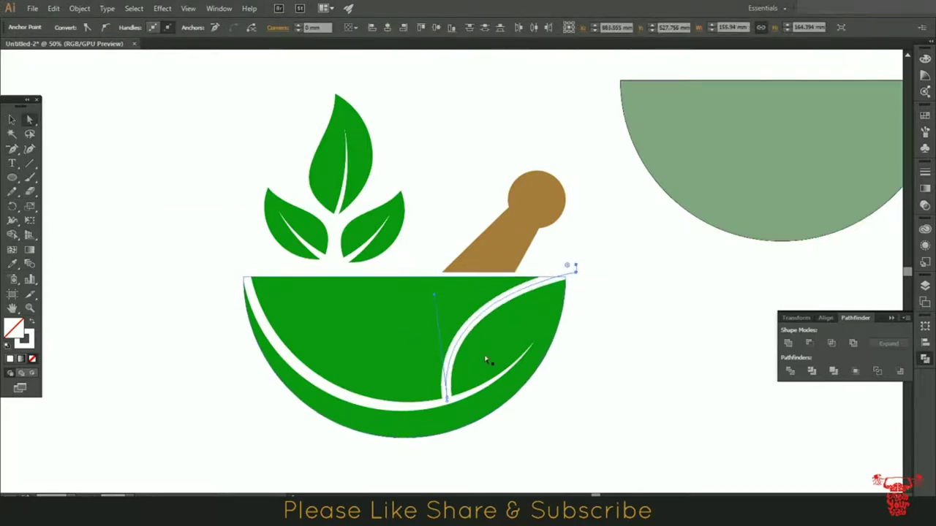
- Expand the leaf stroke into an outlined shape and nudge its bottom point
left_click(80, 8)
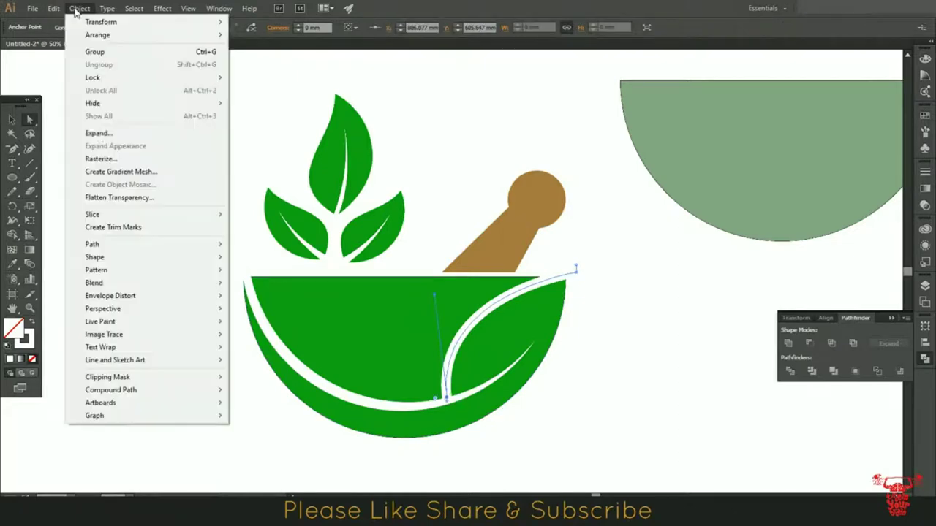
left_click(98, 129)
left_click(452, 322)
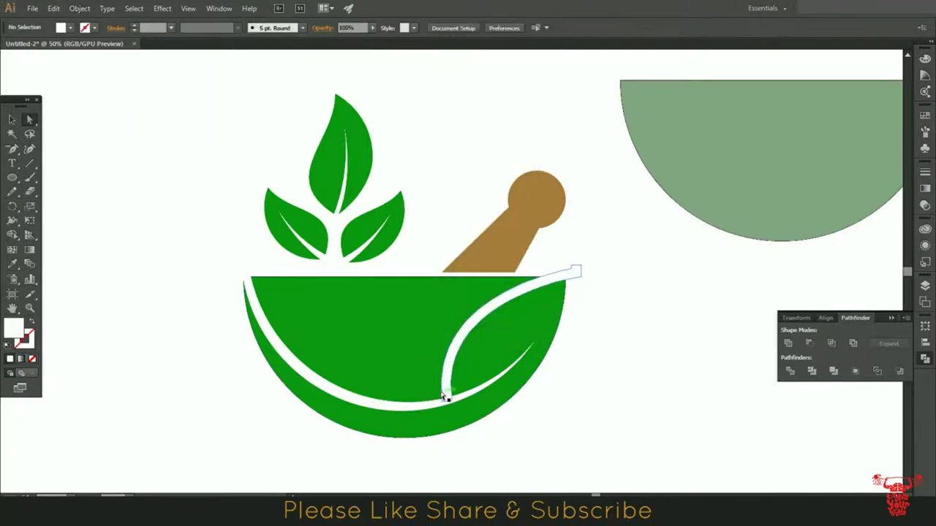
left_click_drag(451, 402, 446, 401)
- Zoom in to adjust the leaf's bottom anchor point, then zoom back out
key("v")
left_click(647, 303)
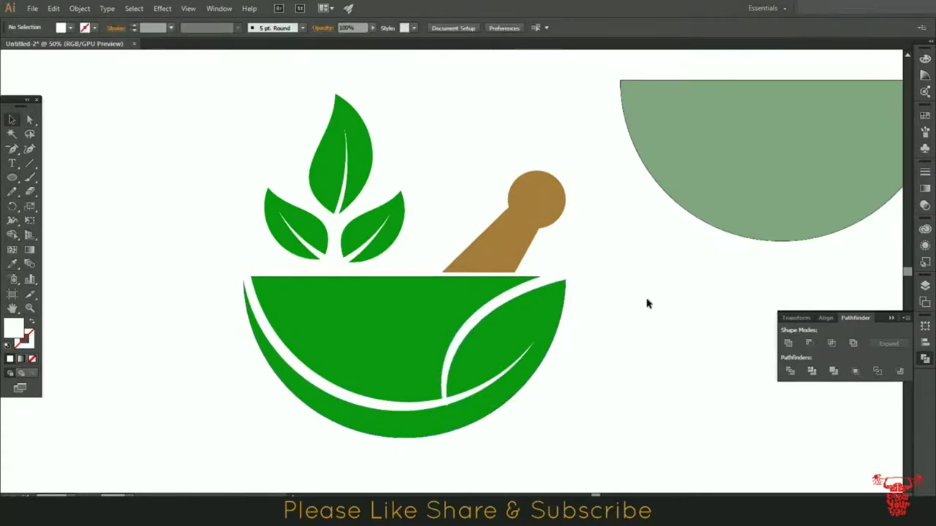
left_click(512, 343)
key("a")
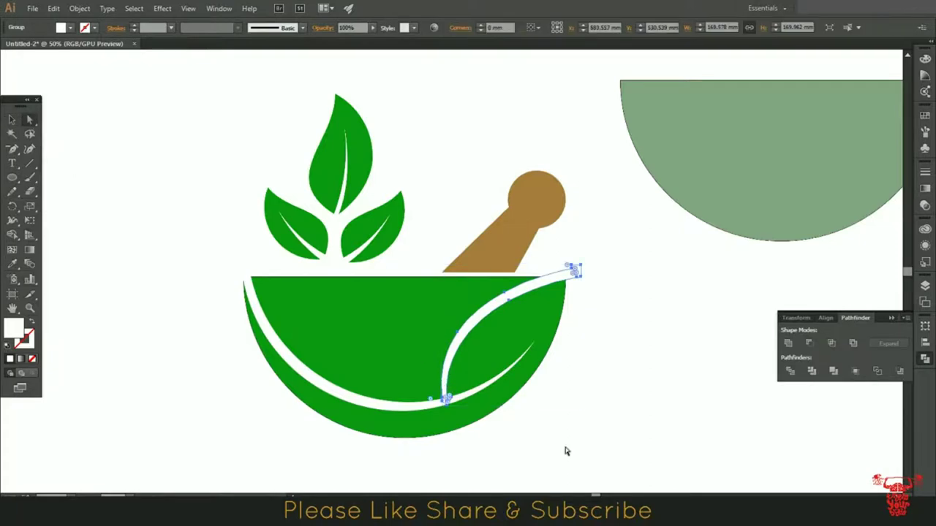
scroll(435, 391, "up", 5)
left_click(436, 404)
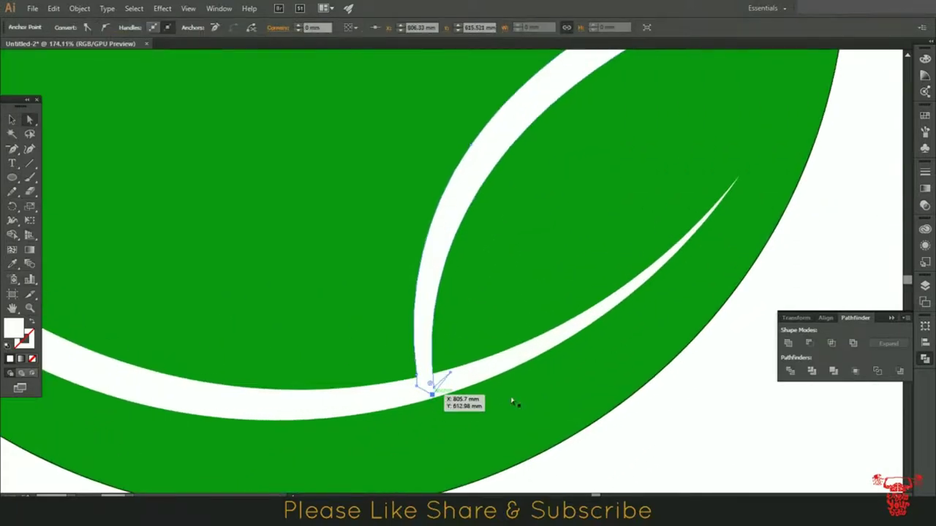
key("ctrl+1")
key("ctrl+minus")
key("v")
- Merge the leaf outline into the green bowl using Pathfinder and Shape Builder
left_click(359, 317, "shift")
left_click(788, 343)
left_click(622, 336)
left_click(443, 307)
left_click(399, 227, "shift")
left_click(13, 236)
left_click_drag(168, 157, 249, 176)
left_click(13, 119)
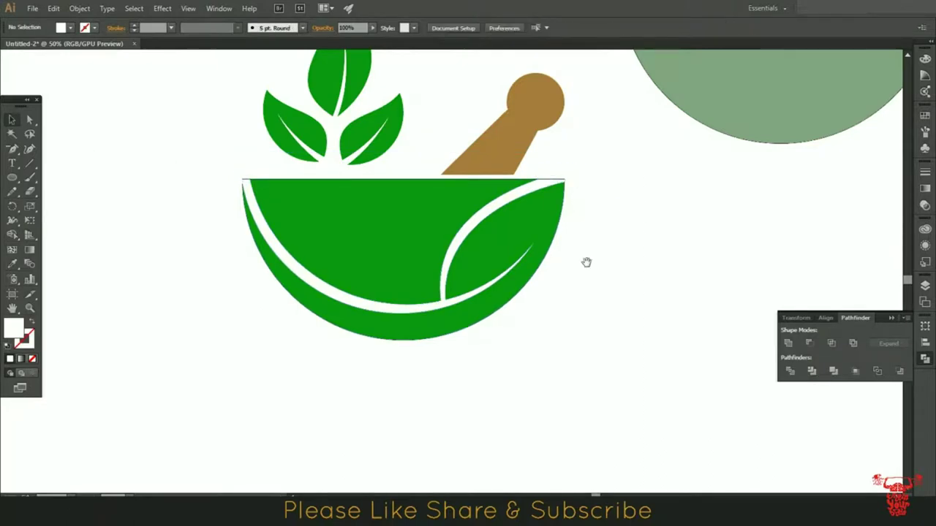
- Zoom in and reselect the combined bowl to check the result
scroll(598, 263, "up", 2)
scroll(579, 349, "up", 1)
left_click(348, 330)
left_click(619, 359)
left_click(330, 291)
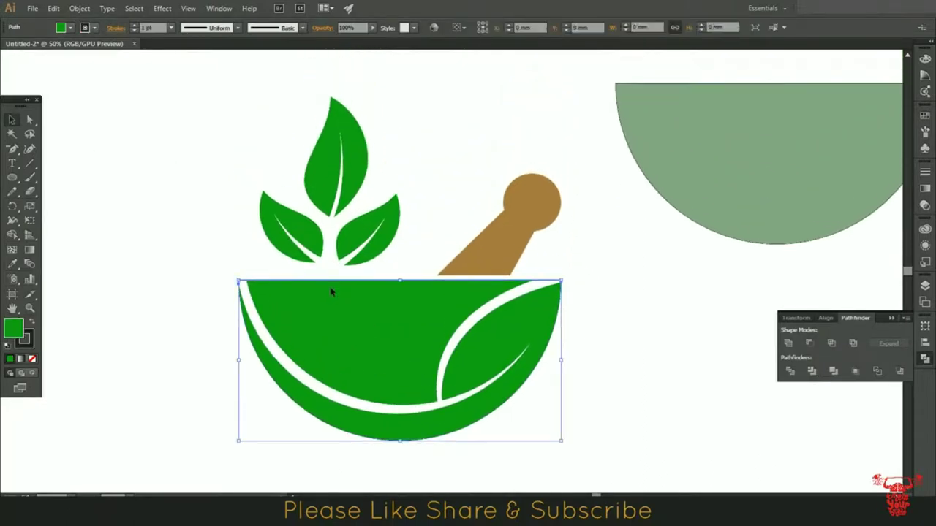
- Pen-trace the inner bowl area from the left rim, along the white arc, to the right rim
left_click(12, 149)
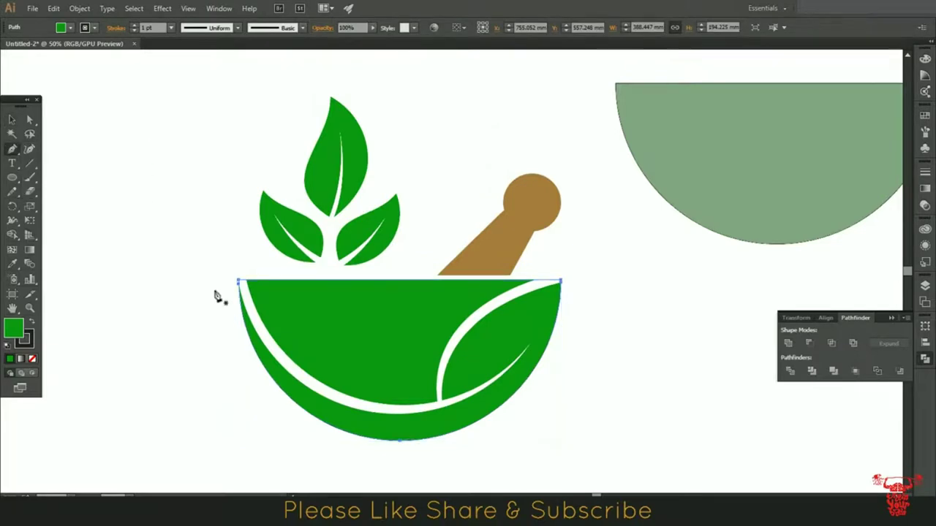
left_click(238, 259)
left_click_drag(243, 293, 300, 377)
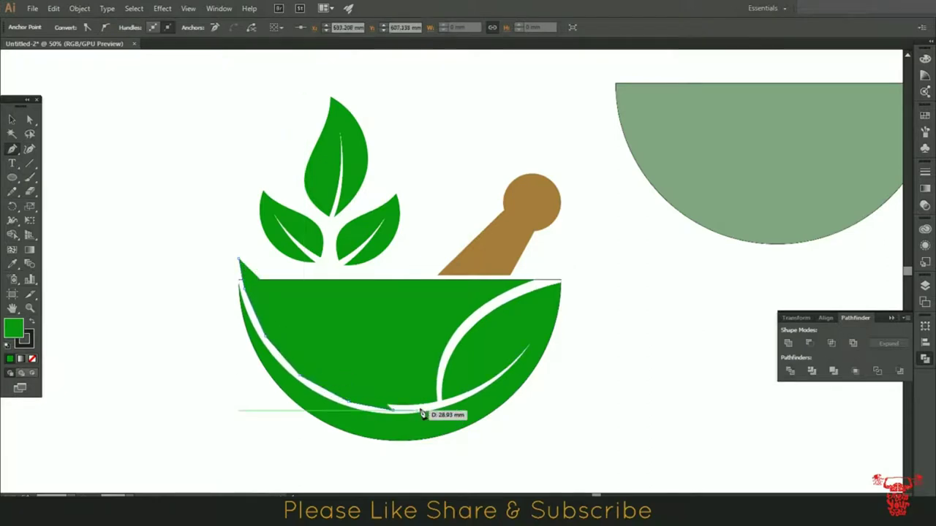
left_click_drag(437, 402, 443, 409)
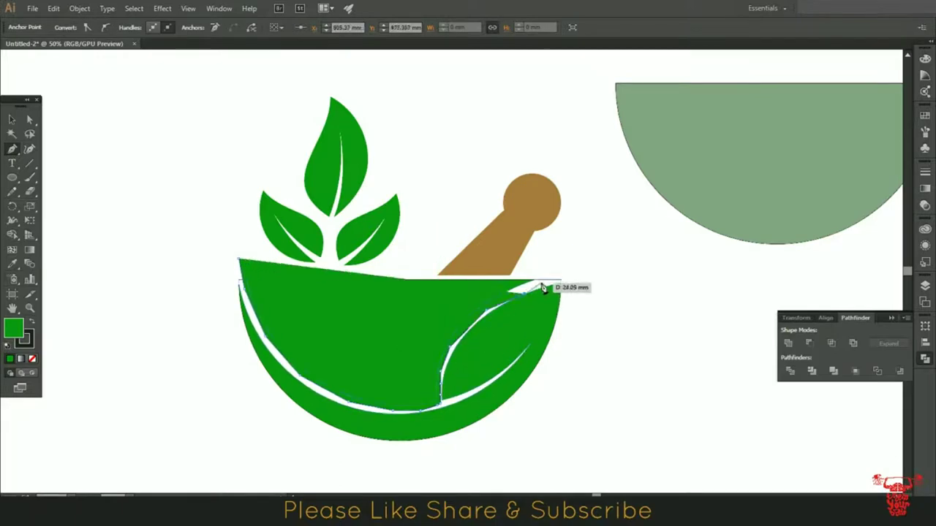
left_click(557, 265)
key("v")
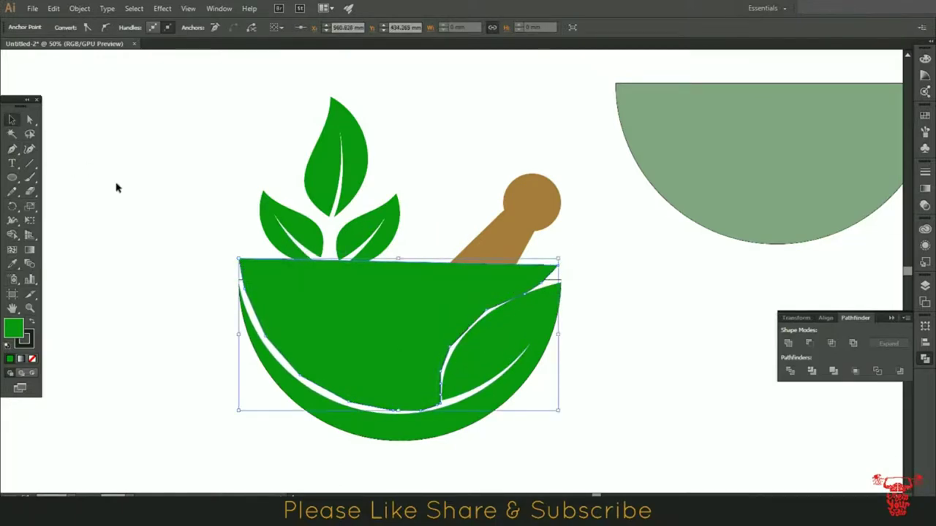
- Remove the strip above the bowl's rim with Shape Builder
left_click(12, 235)
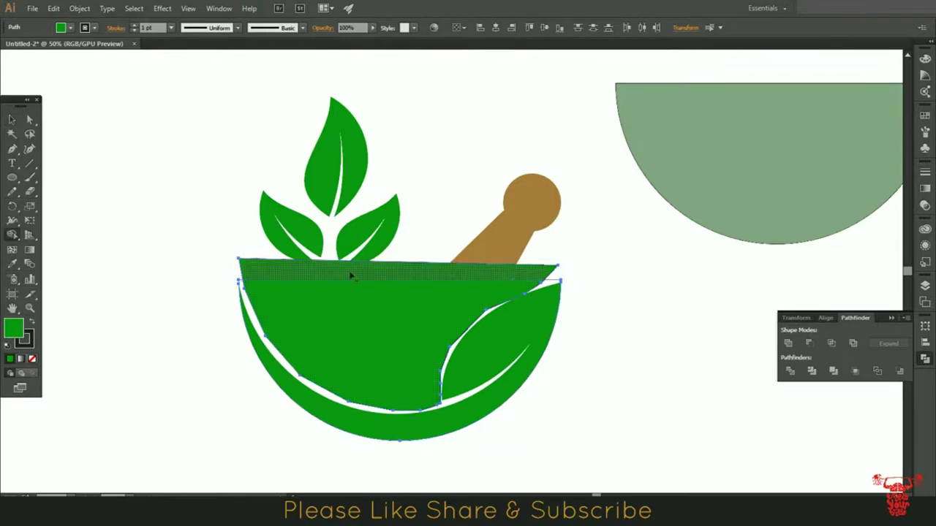
left_click(259, 268, "alt")
key("v")
- Fill the inner bowl region with a lighter green from the Color Picker
double_click(18, 333)
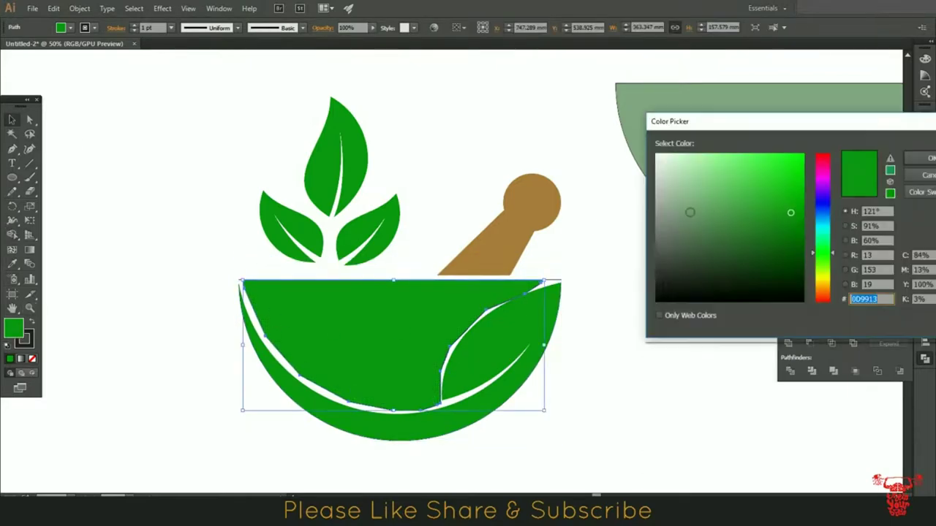
left_click_drag(807, 270, 811, 247)
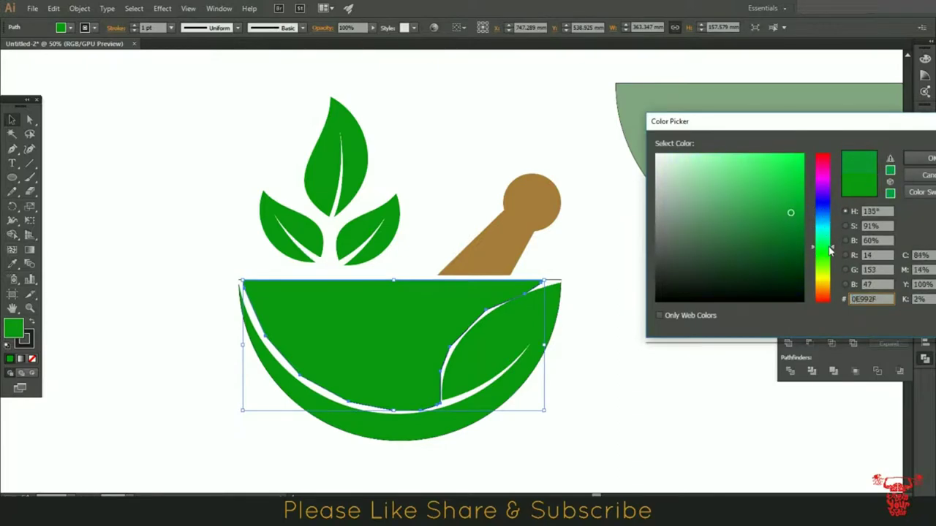
left_click(798, 229)
left_click_drag(800, 233, 800, 188)
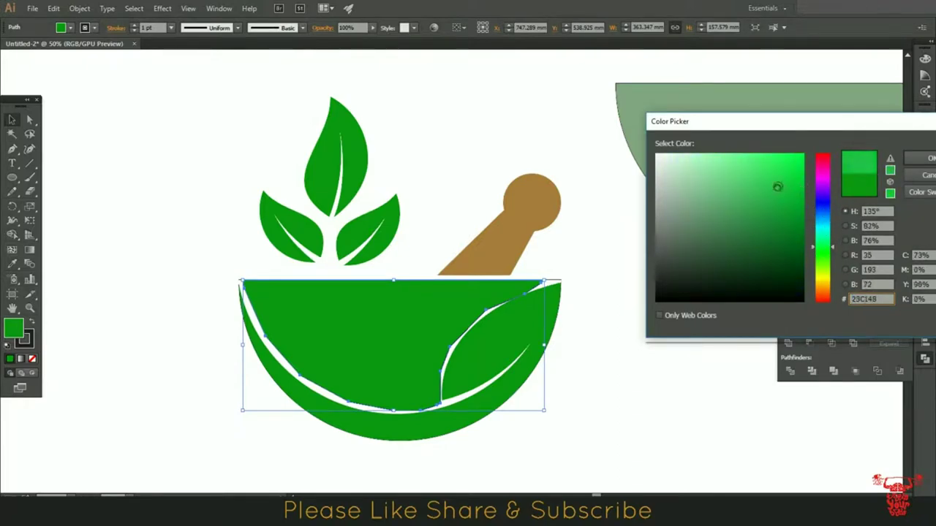
left_click(924, 158)
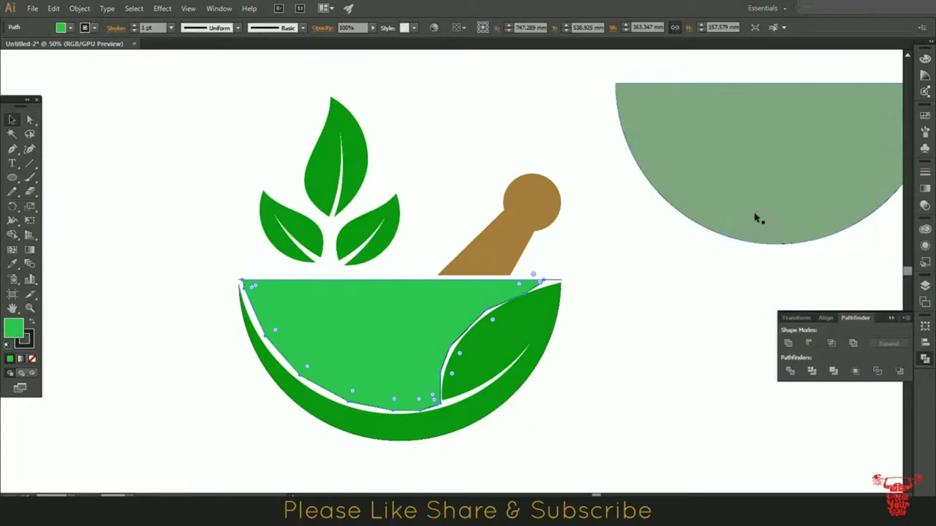
left_click(594, 329)
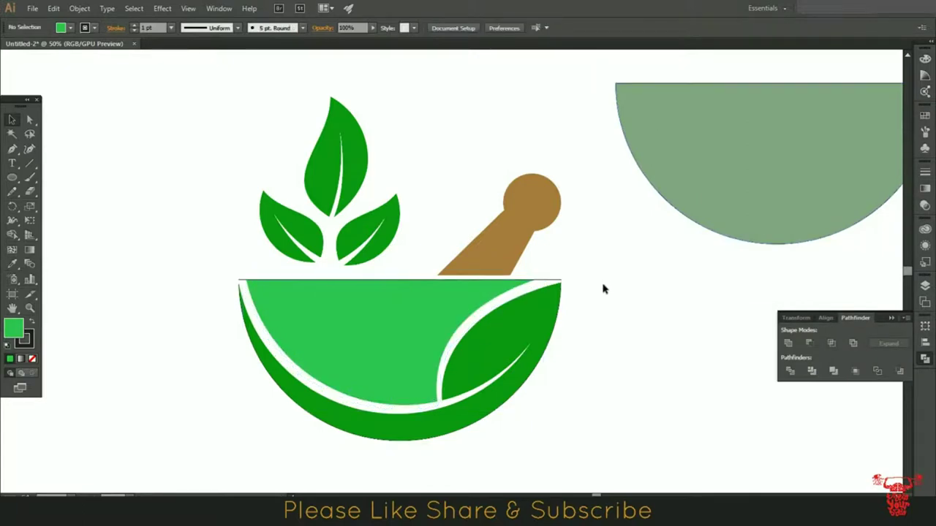
left_click(548, 336)
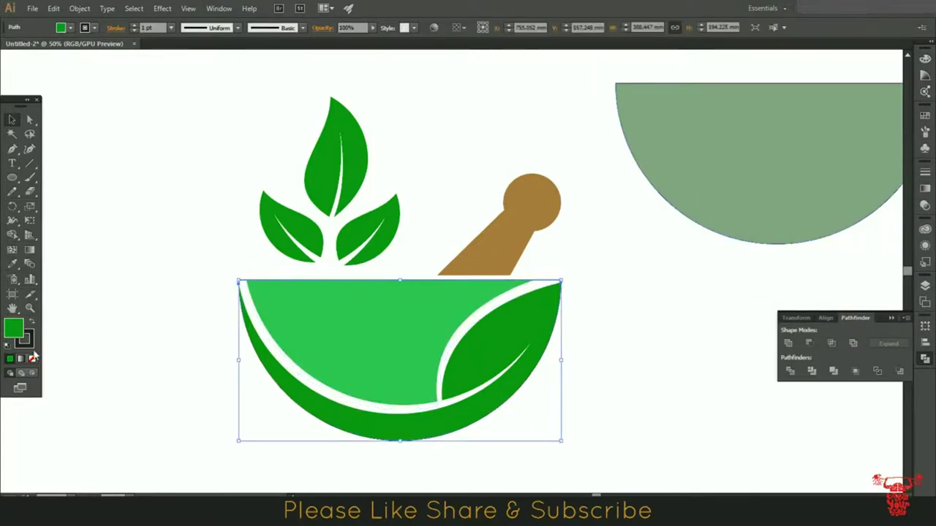
- Set the bowl's stroke to None and rotate the leaves group slightly counter-clockwise
left_click(32, 357)
left_click(798, 307)
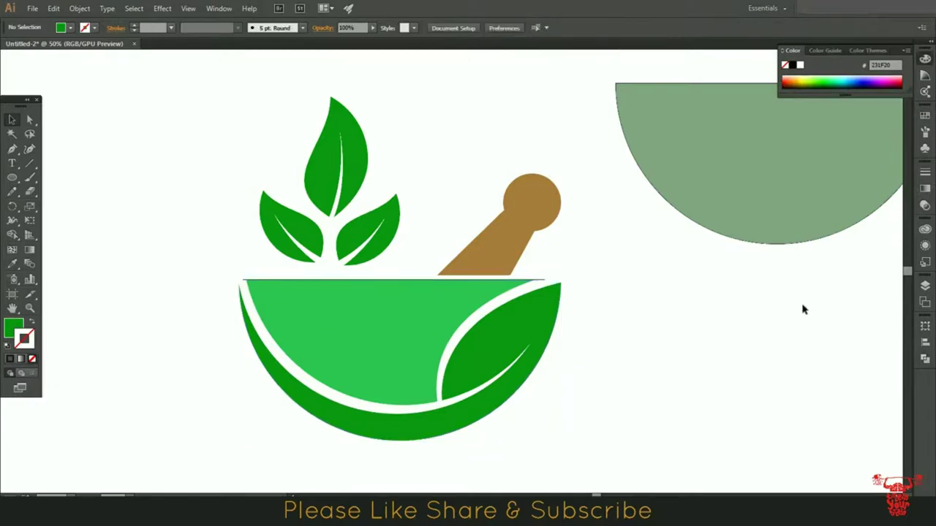
left_click(324, 223)
left_click_drag(407, 95, 383, 73)
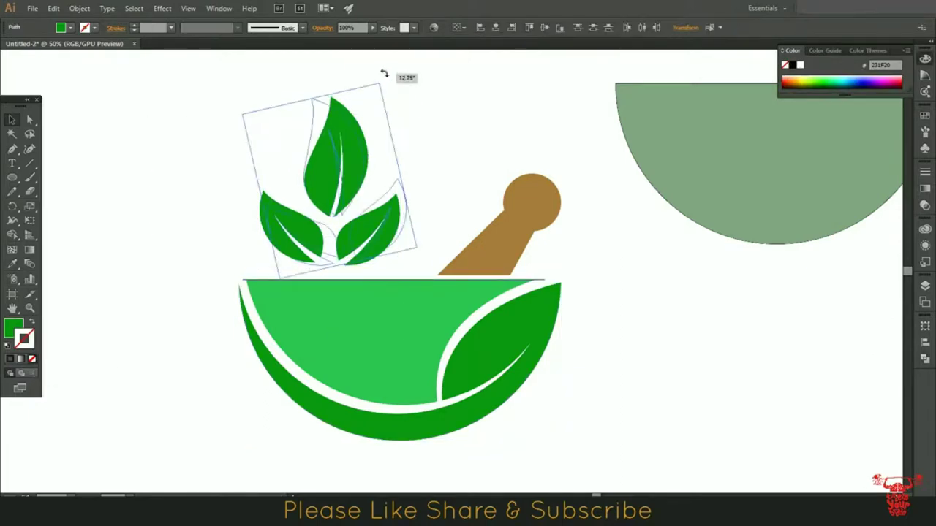
left_click(412, 115)
- Rotate the right and left leaves to lie more horizontally and reposition the right leaf
left_click(379, 215)
mouse_move(421, 252)
left_mouse_down()
mouse_move(409, 276)
mouse_move(393, 244)
left_mouse_up()
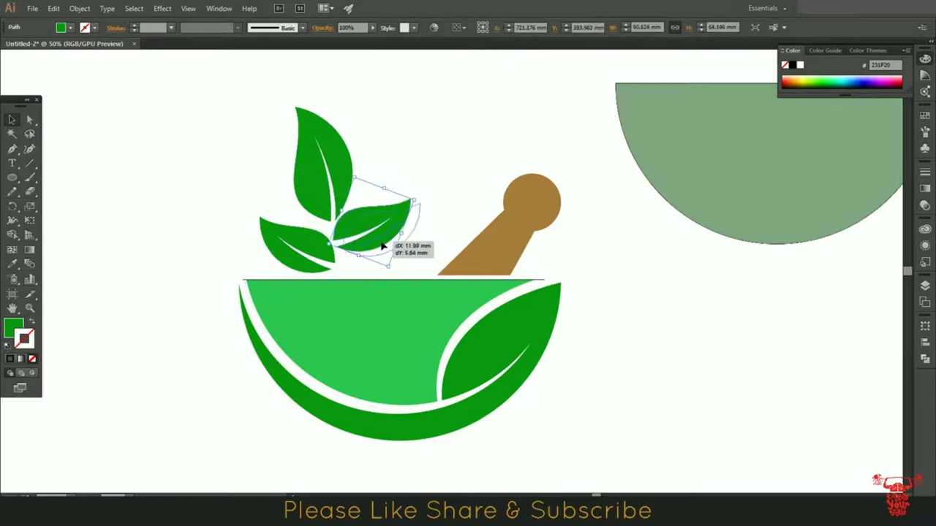
left_click(289, 245)
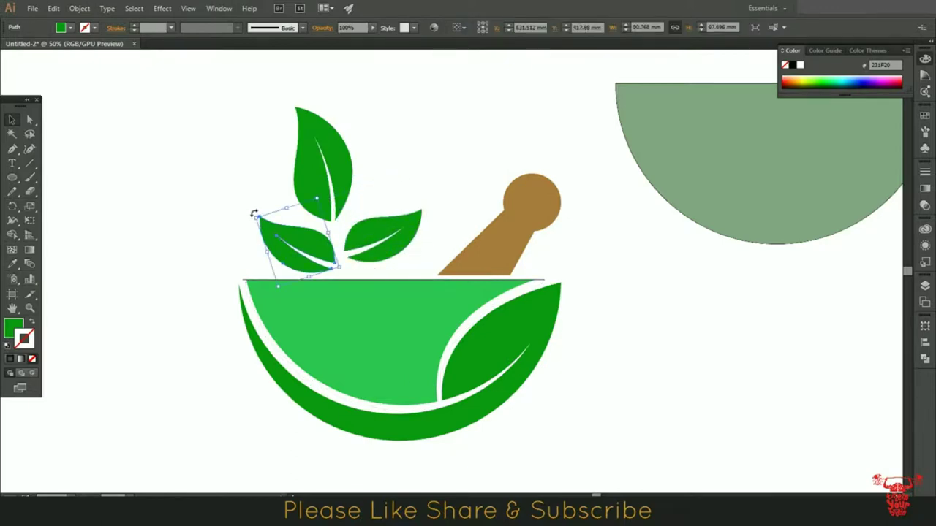
left_click_drag(253, 213, 247, 220)
left_click(386, 244)
left_click_drag(386, 244, 337, 174)
left_click(599, 257)
- Delete the grey-green semicircle and recentre the logo in view
left_click(716, 192)
key("Delete")
left_click_drag(635, 375, 635, 341)
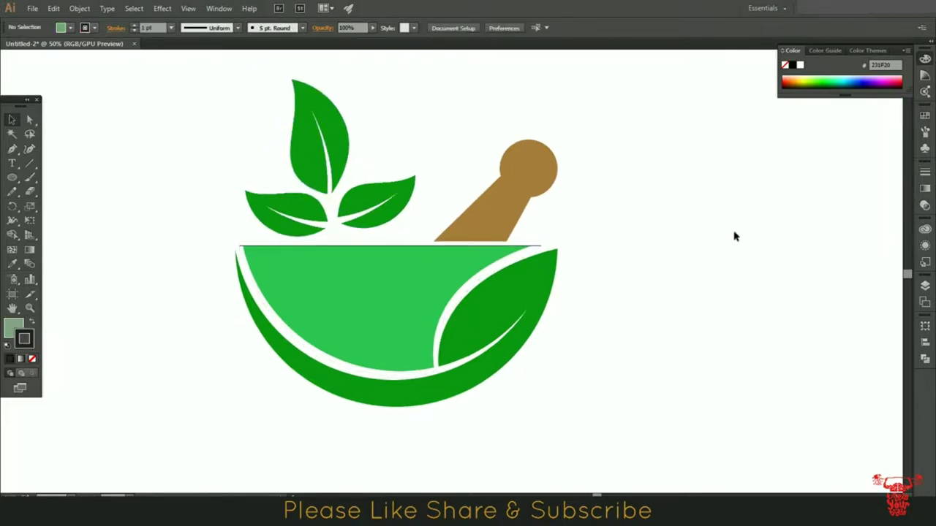
- Duplicate the logo, scale one copy down, and place it at the top-left
left_click_drag(188, 329, 601, 366)
scroll(566, 367, "right", 1)
scroll(727, 359, "right", 2)
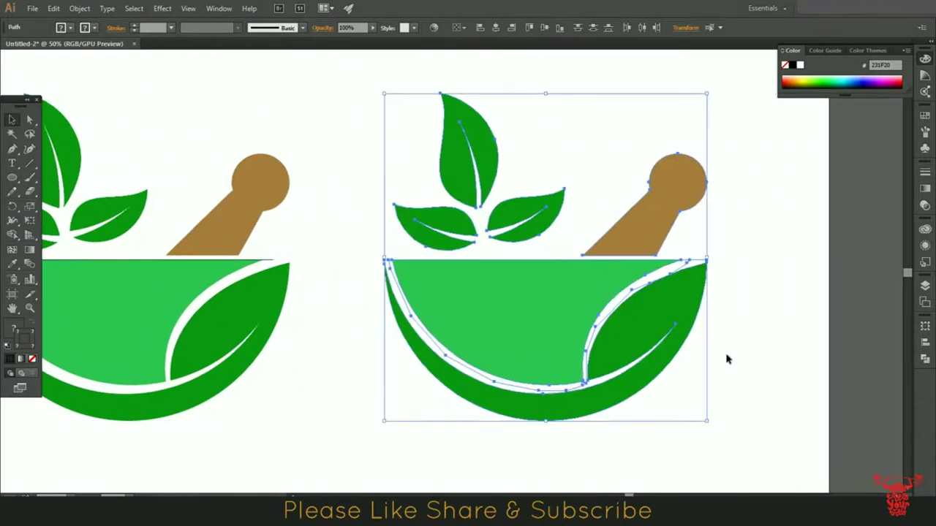
left_click(750, 357)
scroll(750, 357, "left", 2)
scroll(463, 403, "left", 3)
mouse_move(163, 131)
left_mouse_down()
mouse_move(502, 411)
mouse_move(372, 217)
left_mouse_up()
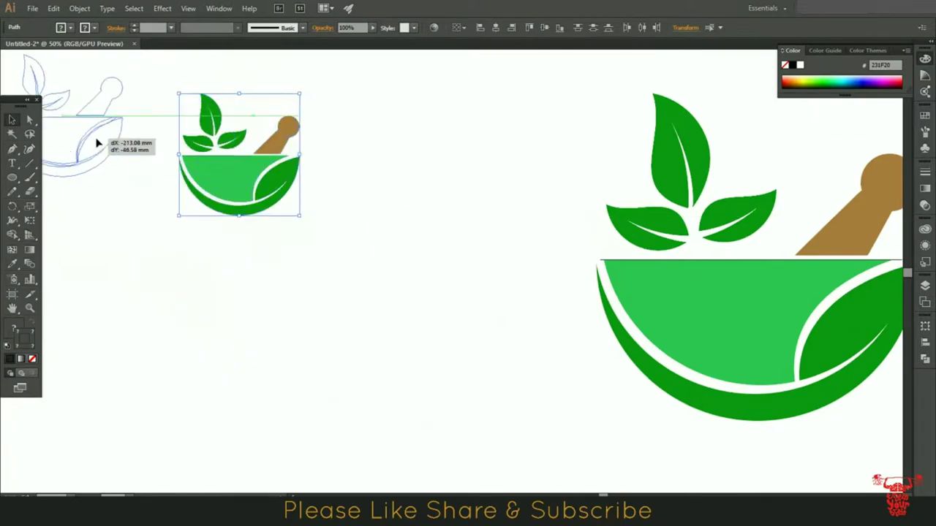
left_click_drag(276, 181, 86, 141)
- Move the full-size logo back to the centre of the canvas
left_click_drag(493, 150, 903, 401)
left_click_drag(840, 299, 483, 305)
key("ctrl+shift+a")
right_click(377, 218)
mouse_move(413, 370)
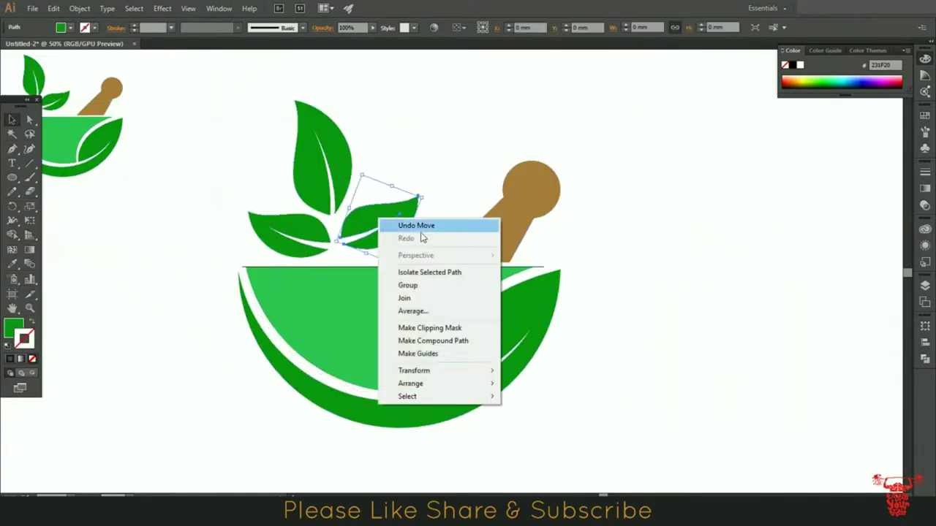
- Reflect the upper-right leaf across the vertical axis and nudge it into place
left_click(558, 415)
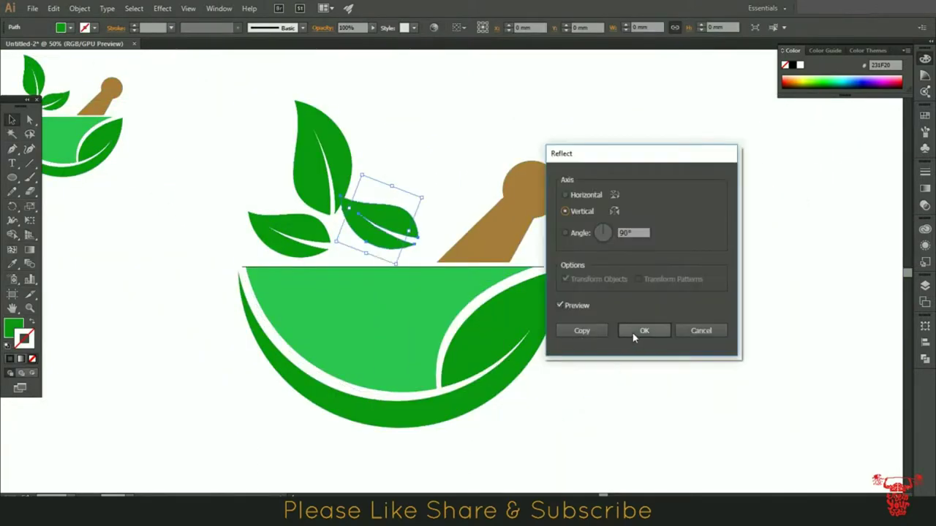
left_click(632, 333)
left_click_drag(394, 209, 406, 220)
- Reflect the left leaf, then rotate and place it beside the top leaf
left_click(293, 221)
right_click(295, 223)
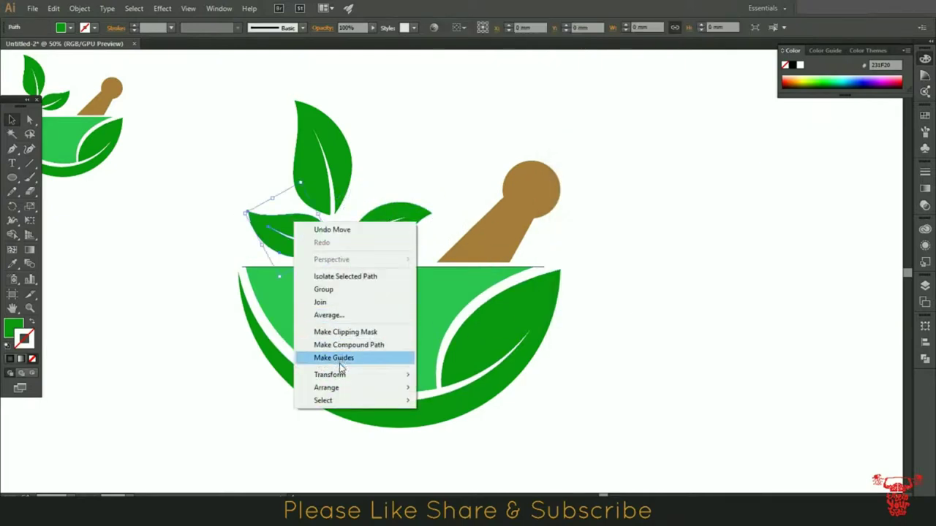
mouse_move(330, 374)
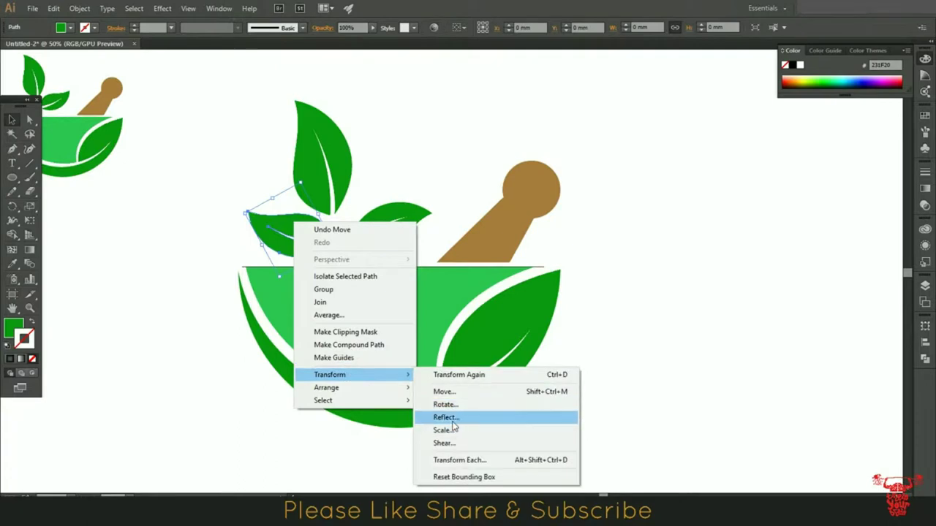
left_click(447, 418)
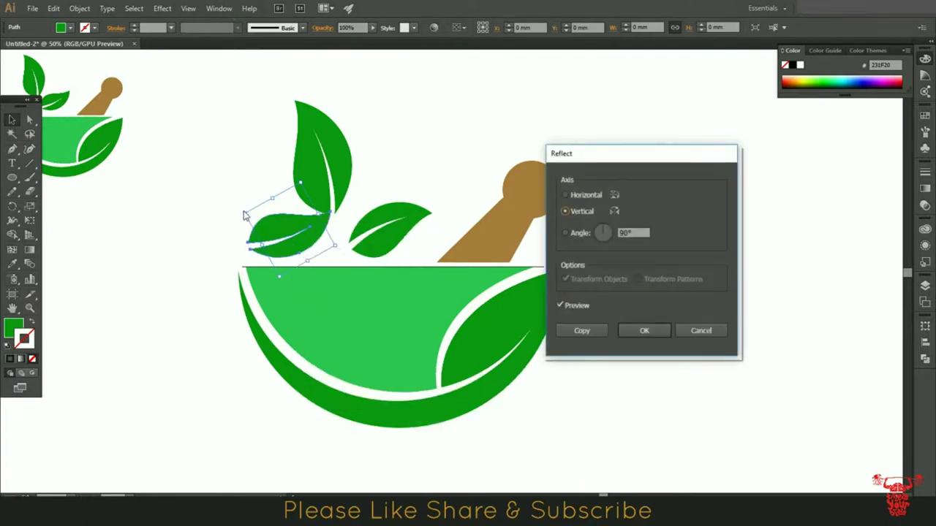
left_click(560, 330)
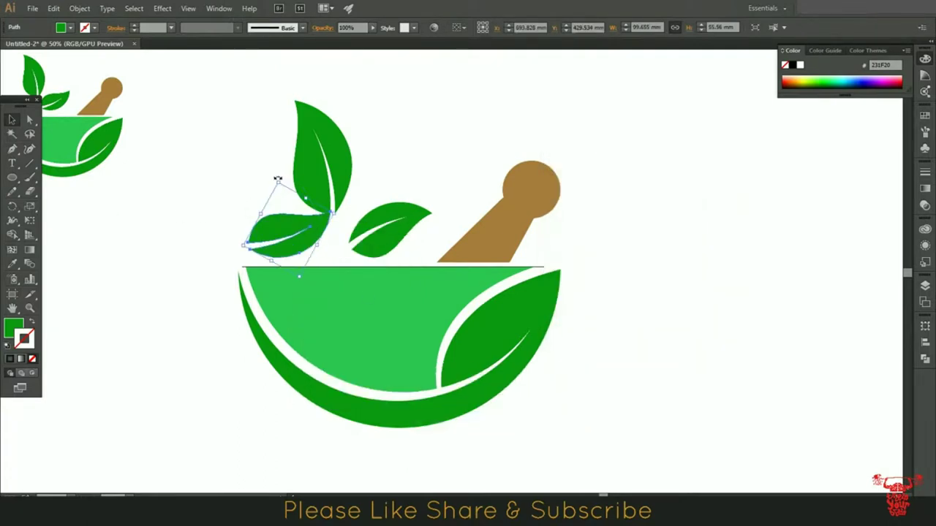
left_click_drag(278, 179, 307, 270)
left_click_drag(295, 239, 313, 261)
mouse_move(376, 178)
left_mouse_down()
mouse_move(397, 156)
mouse_move(398, 171)
mouse_move(363, 175)
left_mouse_up()
- Reflect the top leaf and nudge it slightly left
right_click(360, 183)
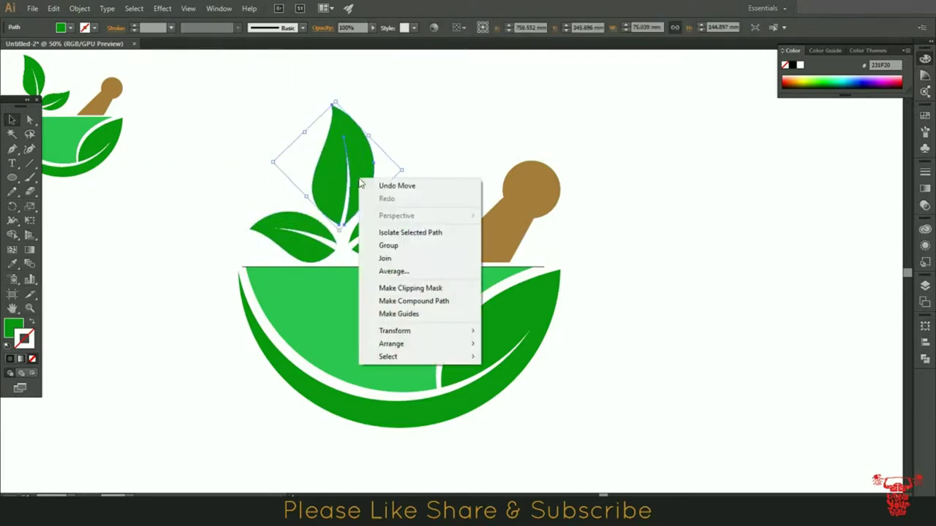
left_click(532, 378)
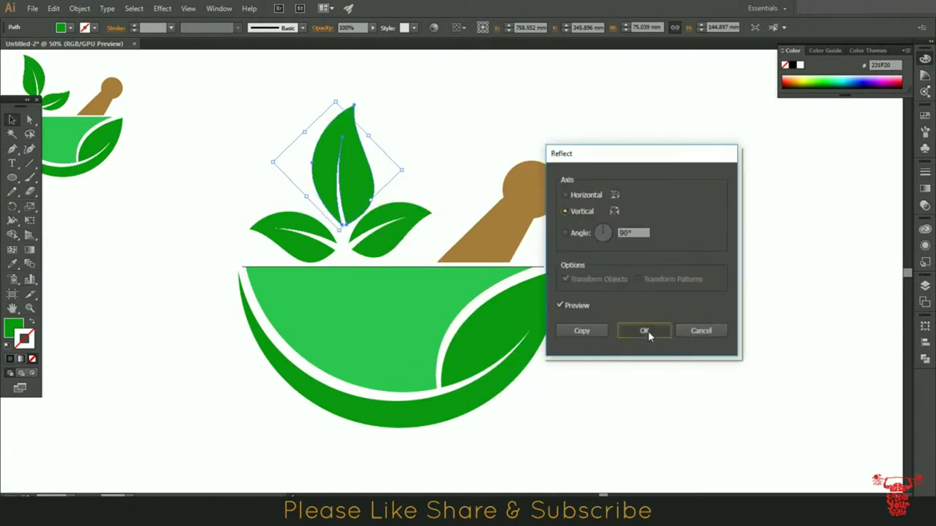
left_click(648, 330)
left_click_drag(364, 195, 359, 192)
left_click(237, 199)
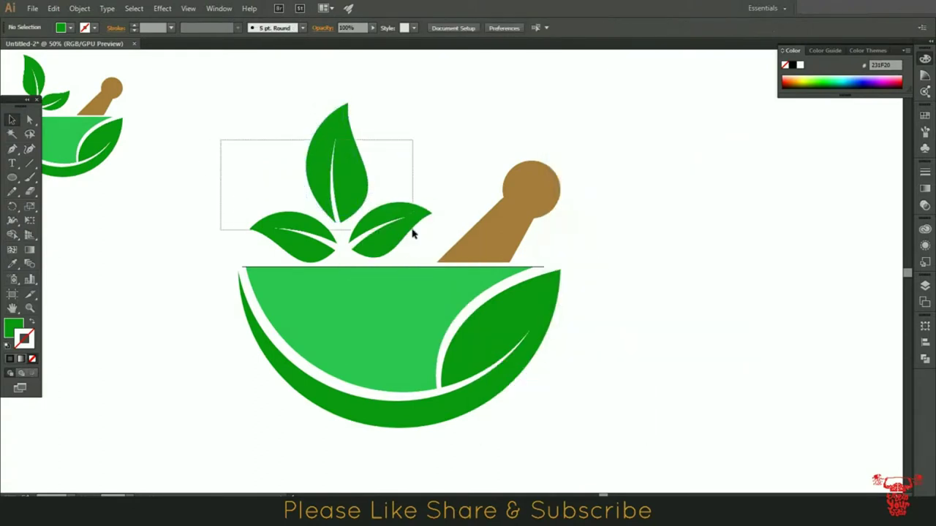
- Shrink the three leaves together and settle them just above the bowl rim
left_click_drag(412, 232, 414, 234)
left_click_drag(432, 102, 407, 123)
left_click_drag(385, 210, 359, 253)
left_click_drag(236, 130, 393, 220)
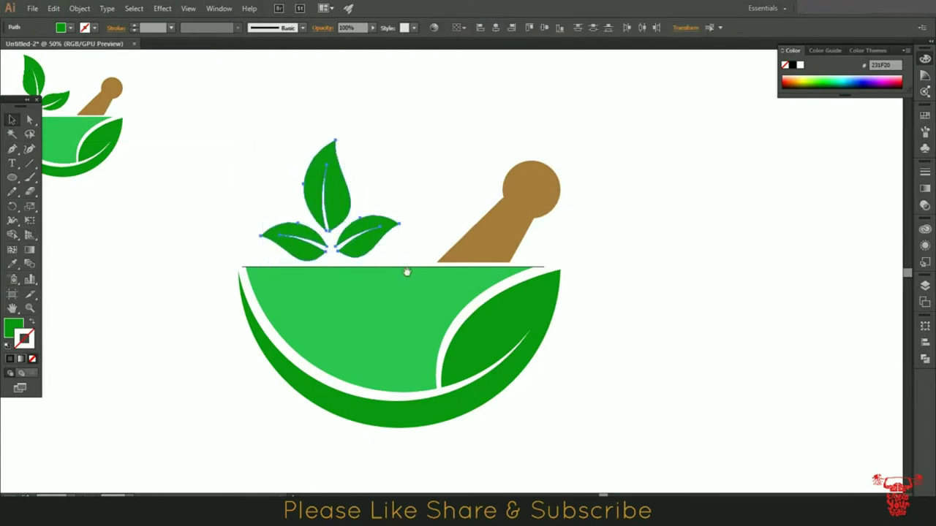
left_click_drag(407, 271, 411, 283)
left_click(568, 282)
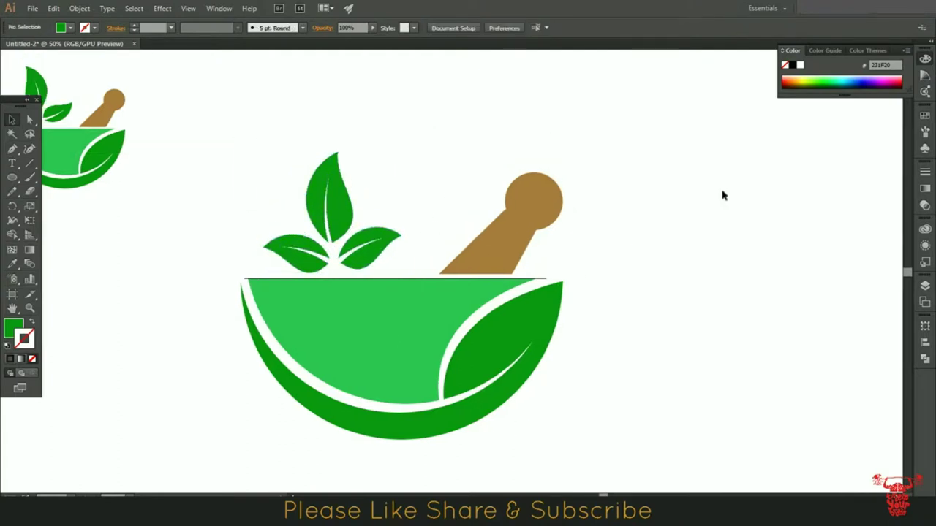
- Draw small green circles and arrange copies into a dot cluster beside the leaves
left_click_drag(565, 350, 537, 316)
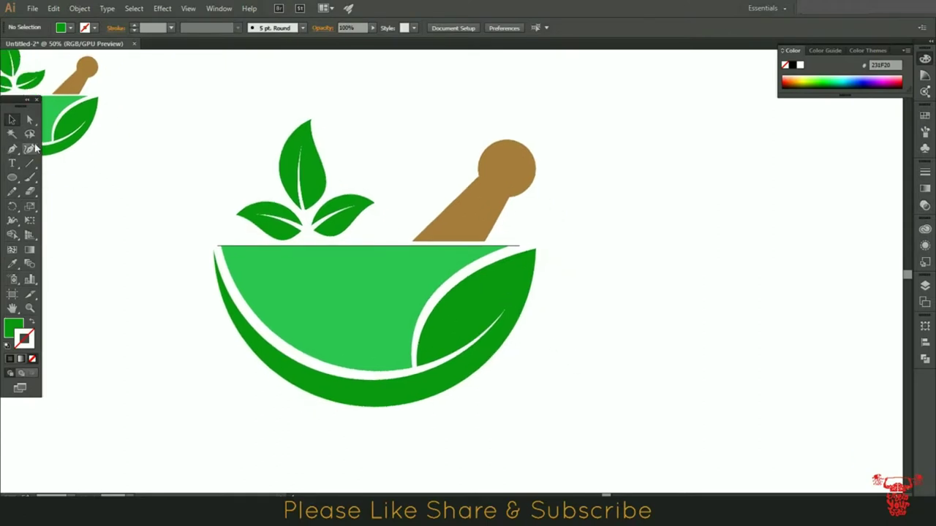
left_click_drag(346, 175, 344, 154)
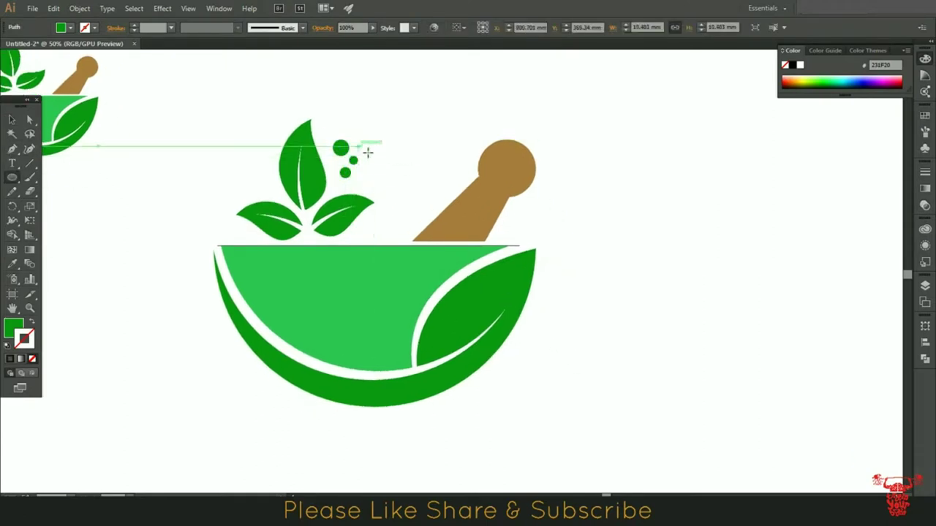
left_click_drag(350, 156, 357, 165)
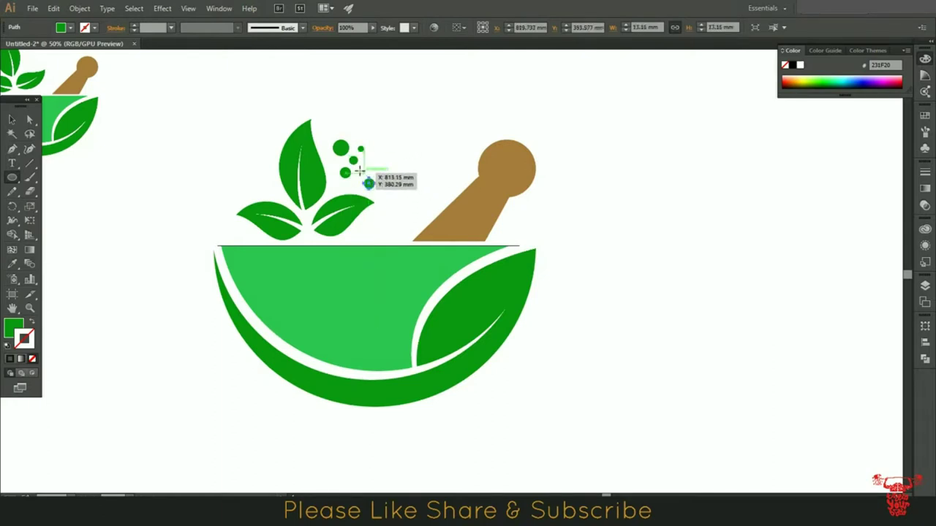
left_click(16, 119)
left_click(380, 151)
mouse_move(361, 151)
left_mouse_down()
mouse_move(336, 192)
mouse_move(346, 173)
mouse_move(365, 184)
mouse_move(352, 160)
mouse_move(360, 150)
left_mouse_up()
left_click(374, 171)
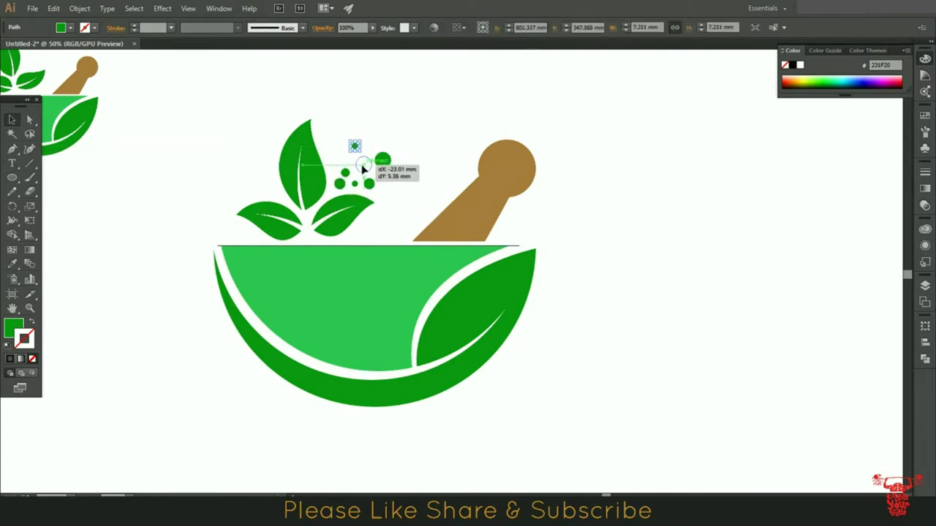
left_click_drag(401, 174, 363, 231)
left_click(452, 142)
left_click(631, 233)
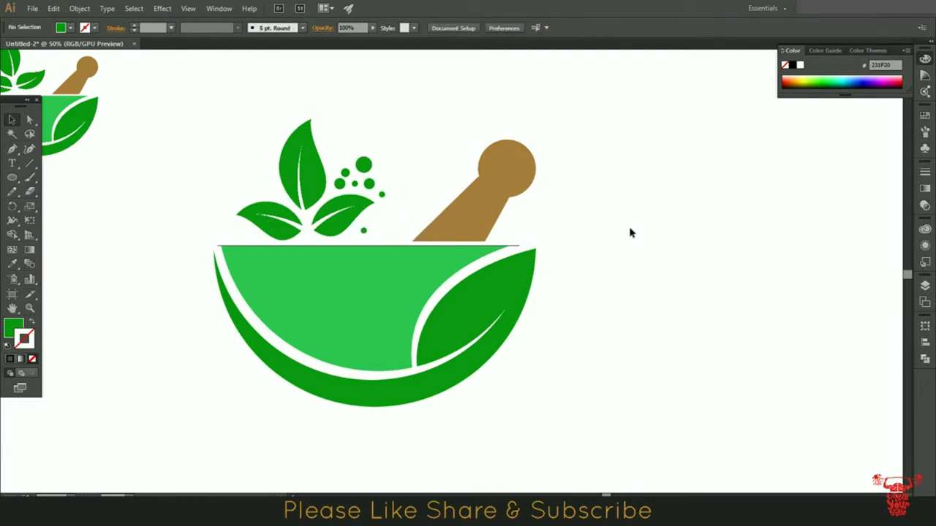
scroll(591, 219, "down", 2)
- Scale the whole mortar-and-pestle logo down and move it down and right
left_click_drag(204, 75, 591, 317)
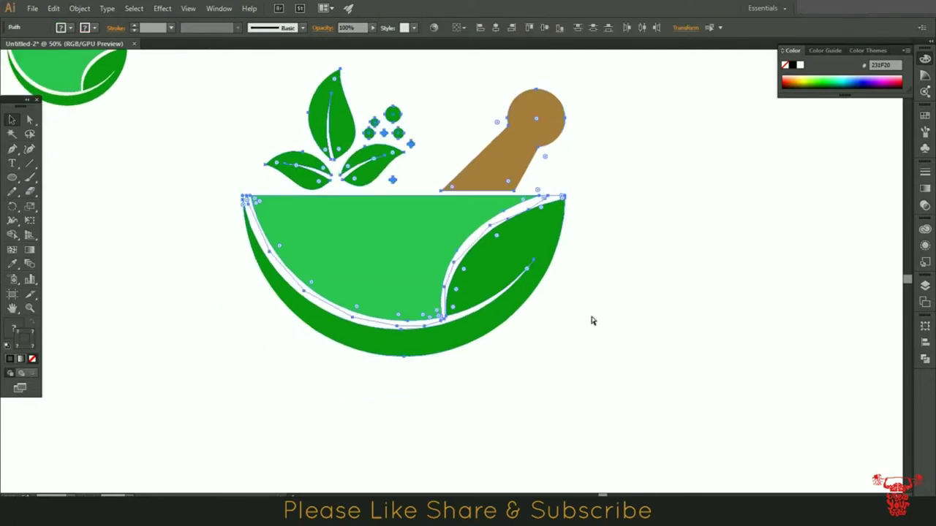
left_click_drag(561, 361, 543, 291)
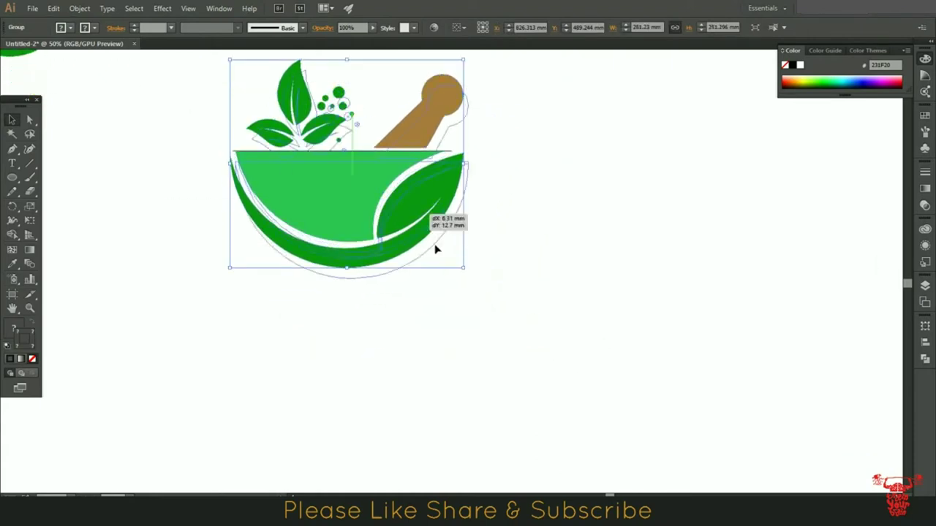
left_click_drag(436, 249, 545, 304)
left_click_drag(169, 98, 596, 330)
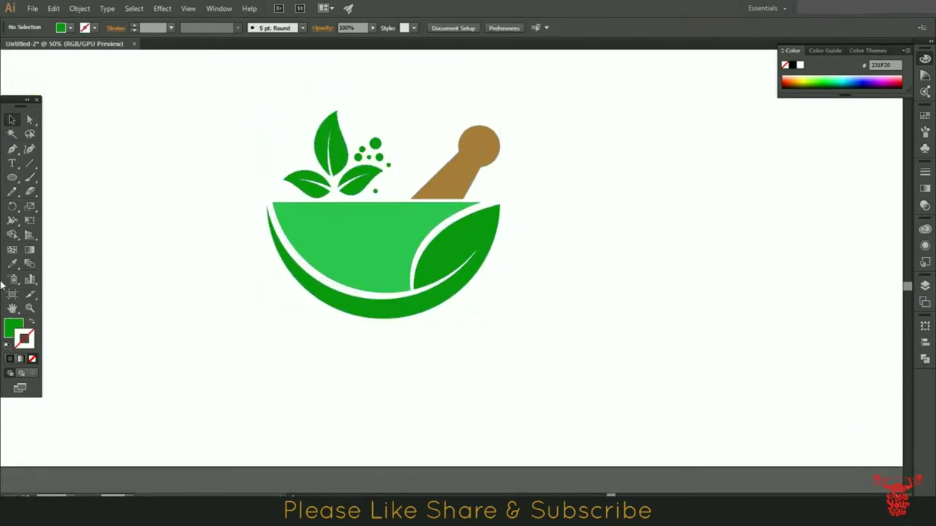
key("t")
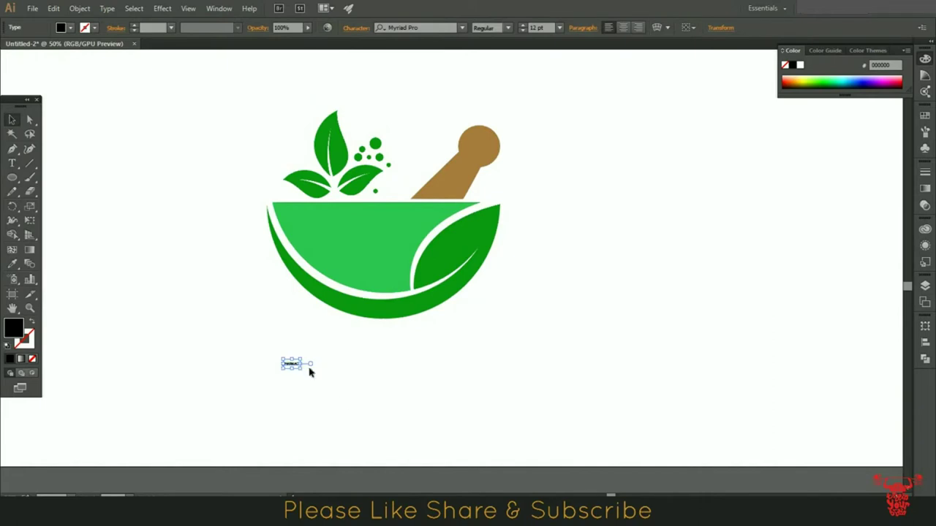
- Type 'PHARMACY' below the bowl and colour it the leaves' green
left_click_drag(329, 387, 512, 451)
type("PHARMACY")
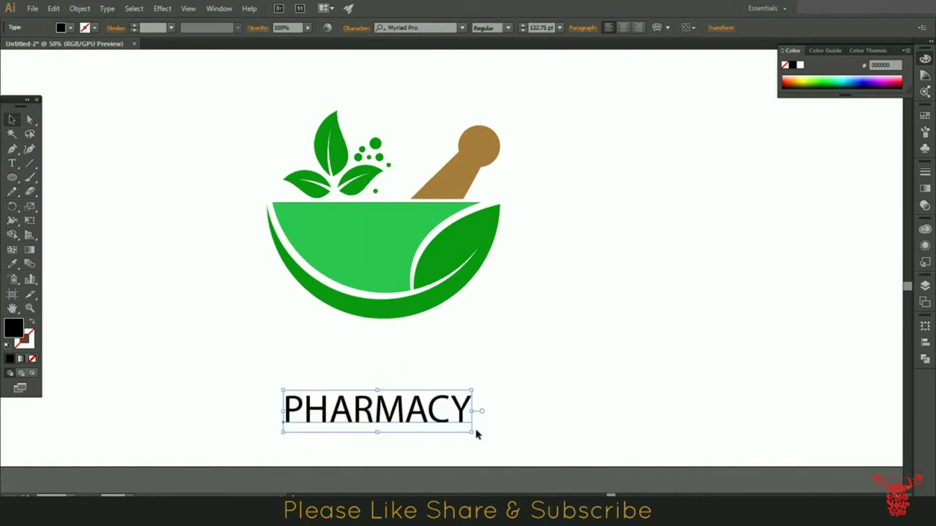
left_click_drag(437, 417, 432, 364)
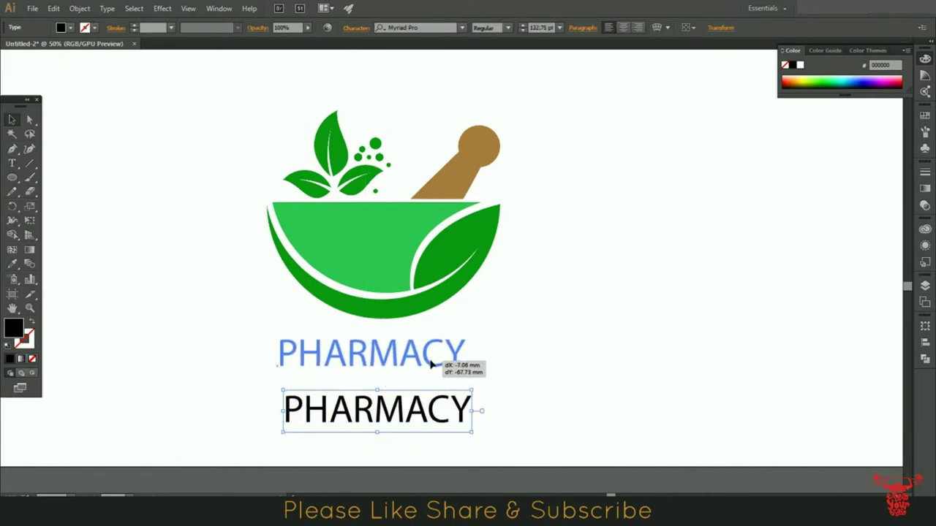
left_click_drag(431, 364, 432, 363)
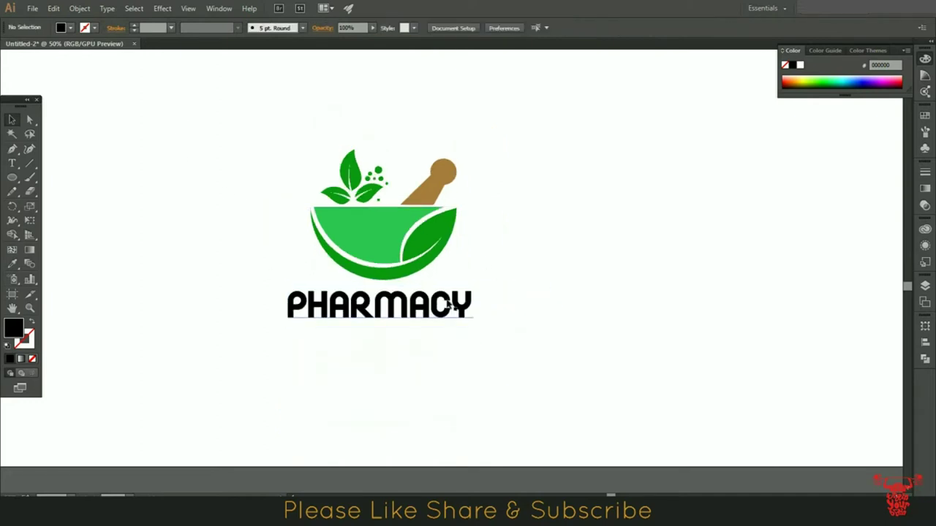
left_click(454, 207)
key("v")
left_click_drag(428, 315, 453, 317)
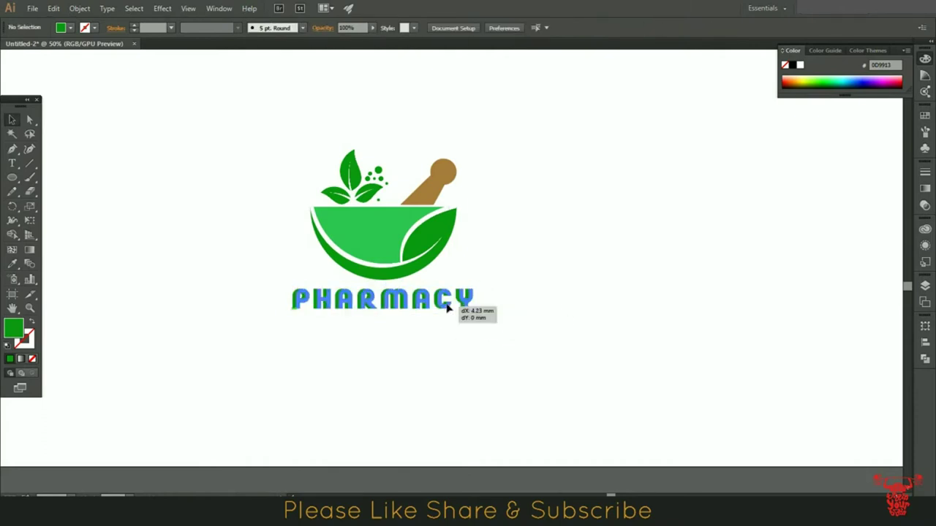
- Enlarge 'PHARMACY' to span the bowl's width, then select the whole logo
left_click_drag(460, 307, 481, 339)
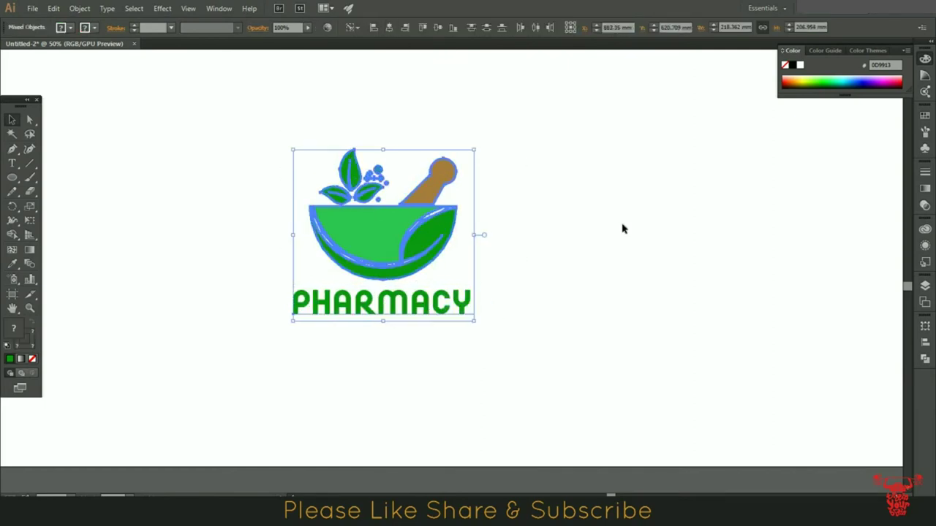
double_click(21, 335)
left_click(914, 159)
key("i")
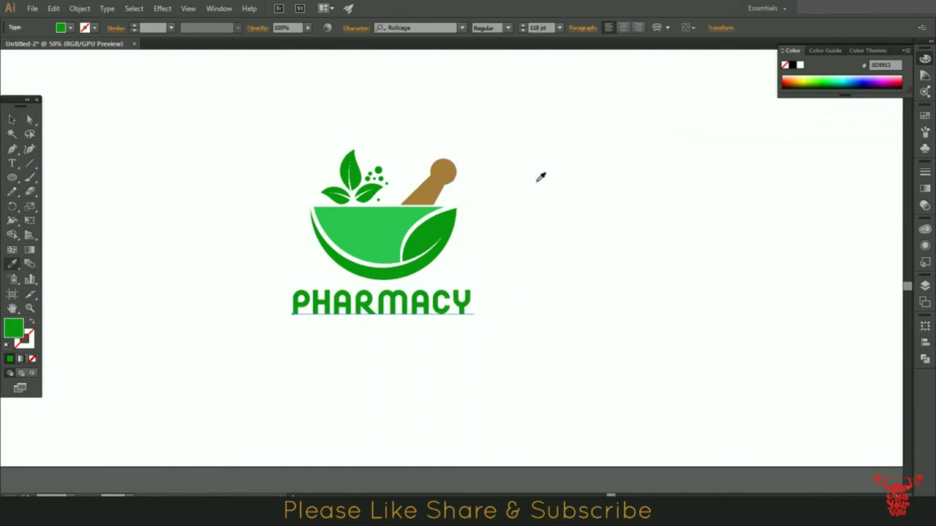
key("v")
left_click_drag(61, 161, 578, 351)
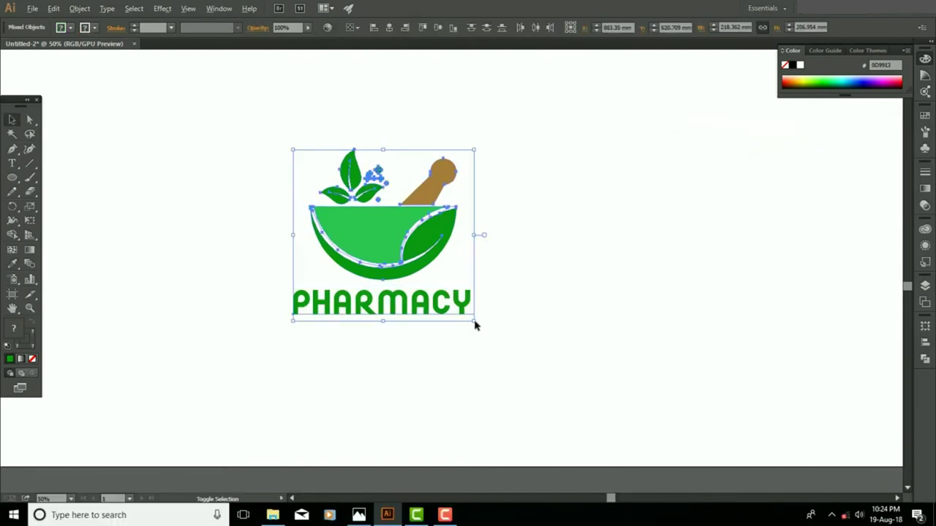
- Scale the logo and 'PHARMACY' text up around their centre, then deselect
left_click_drag(474, 326, 564, 330)
left_click(605, 322)
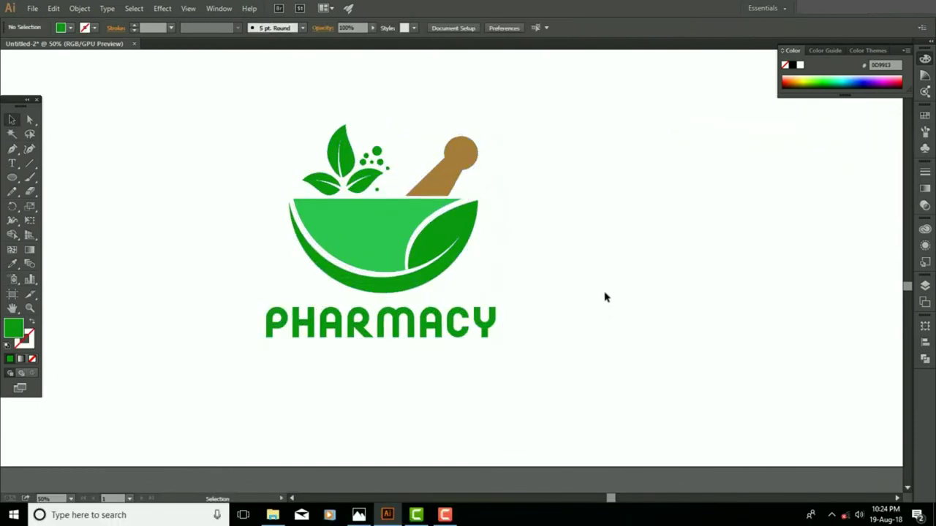